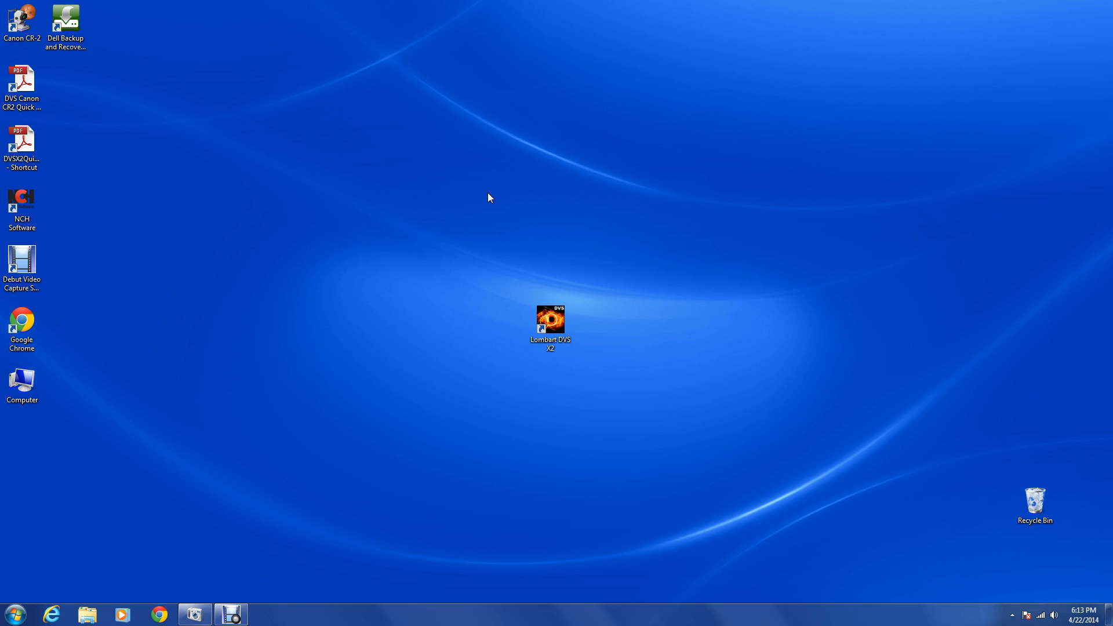
- Start the Canon CR-2 retinal imaging software, enter the account password and open its settings menu
double_click(21, 24)
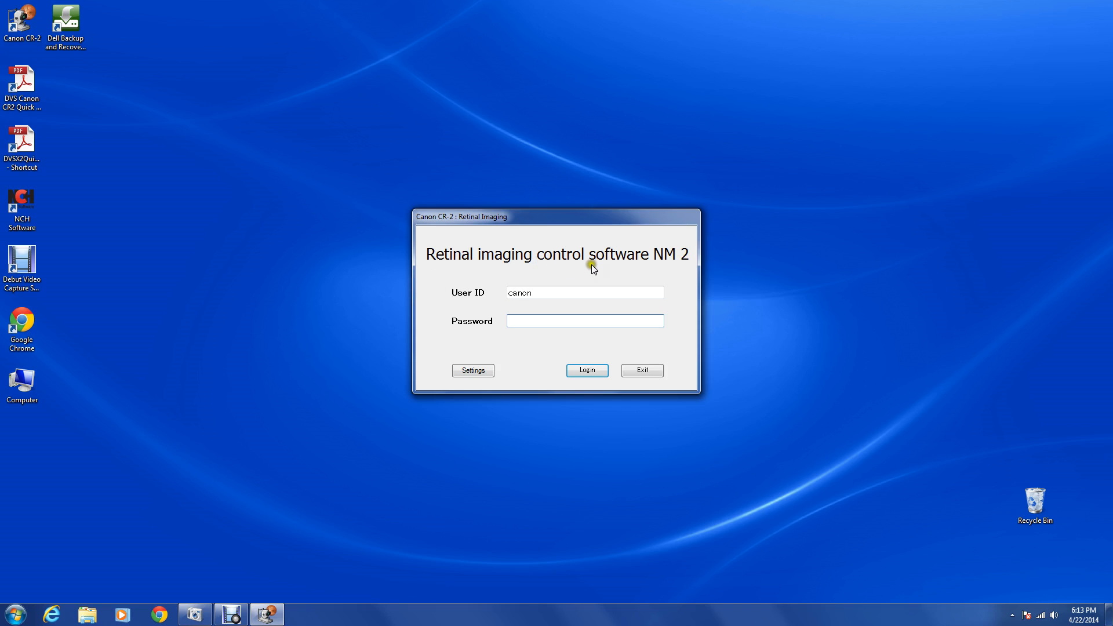
left_click(551, 320)
type("*****")
left_click(474, 371)
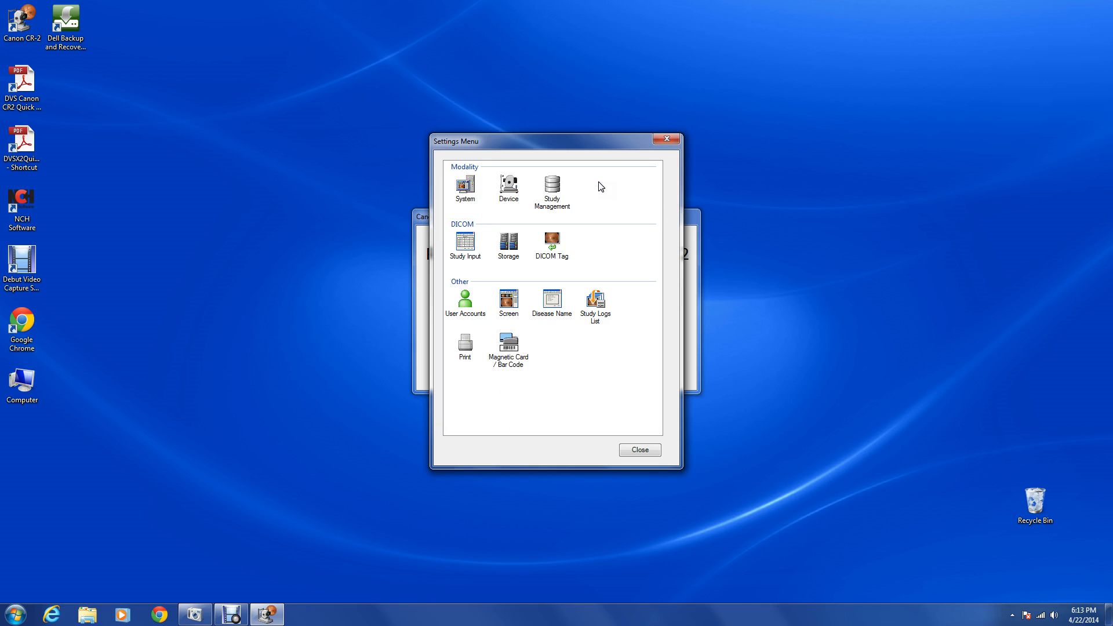
- Open the System settings and check the SOP Class choices, keeping VL Photographic Image Storage
double_click(463, 189)
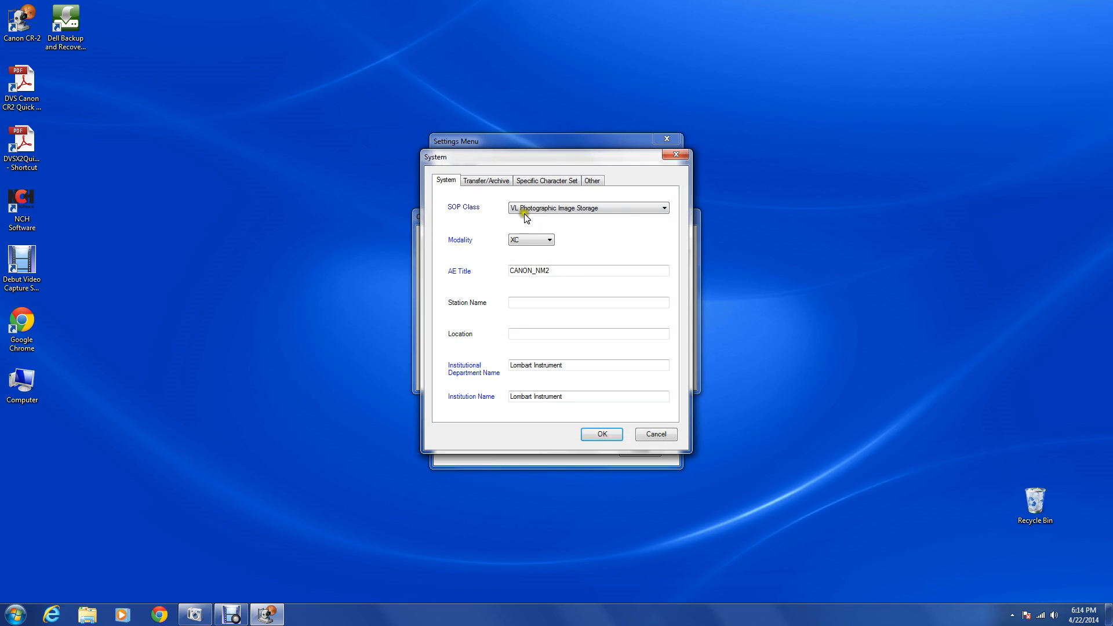
left_click(662, 209)
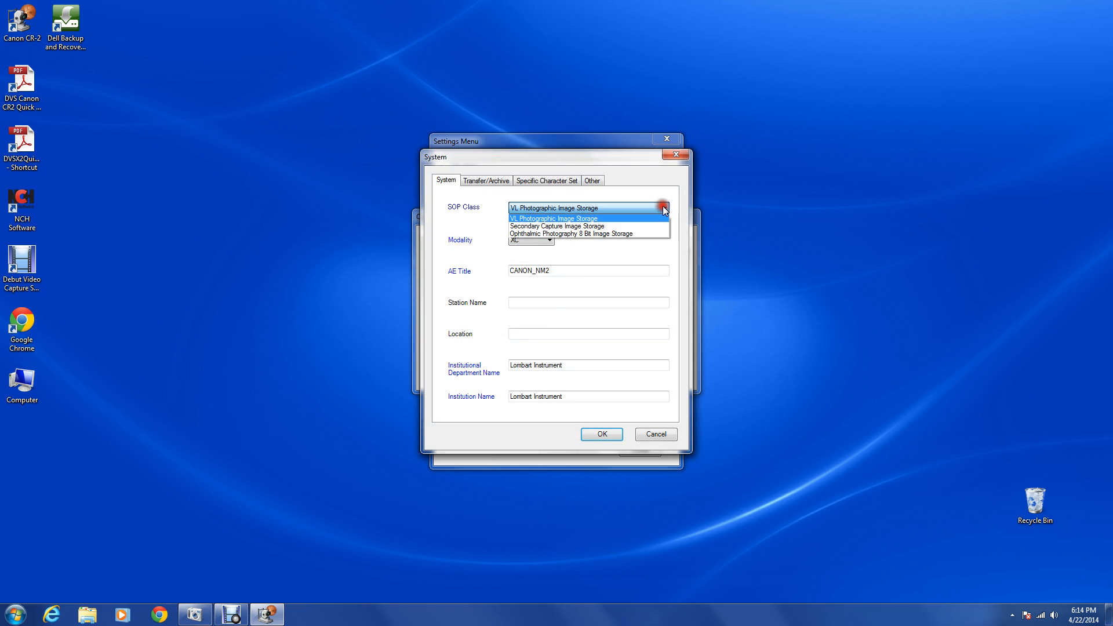
left_click(629, 218)
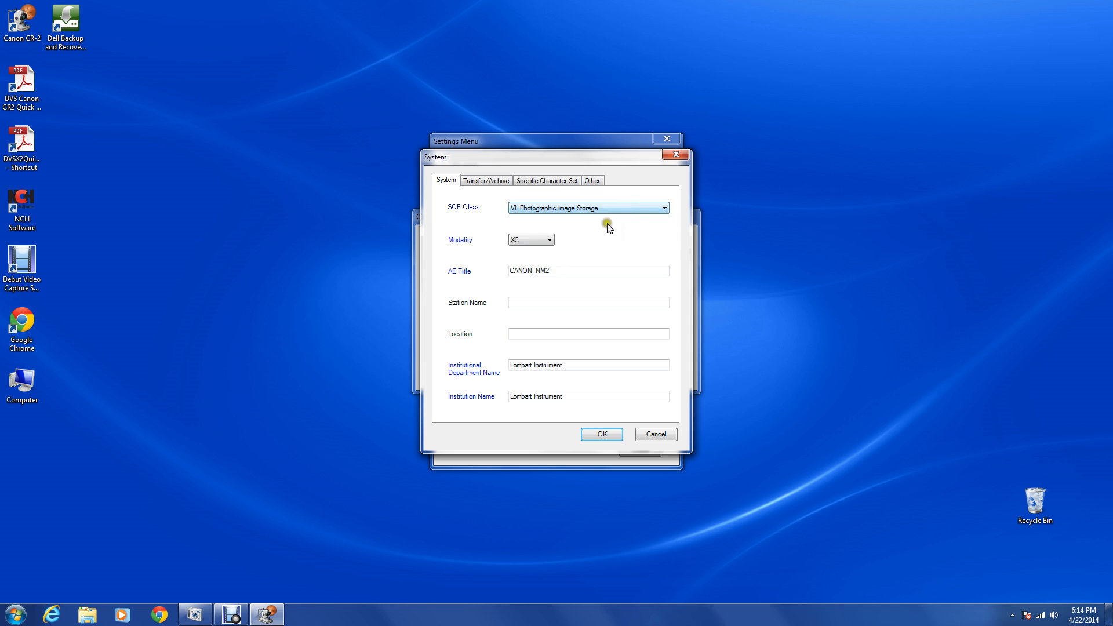
- Examine the modality, station name, location, institutional department and institution name fields in the System settings
left_click(548, 239)
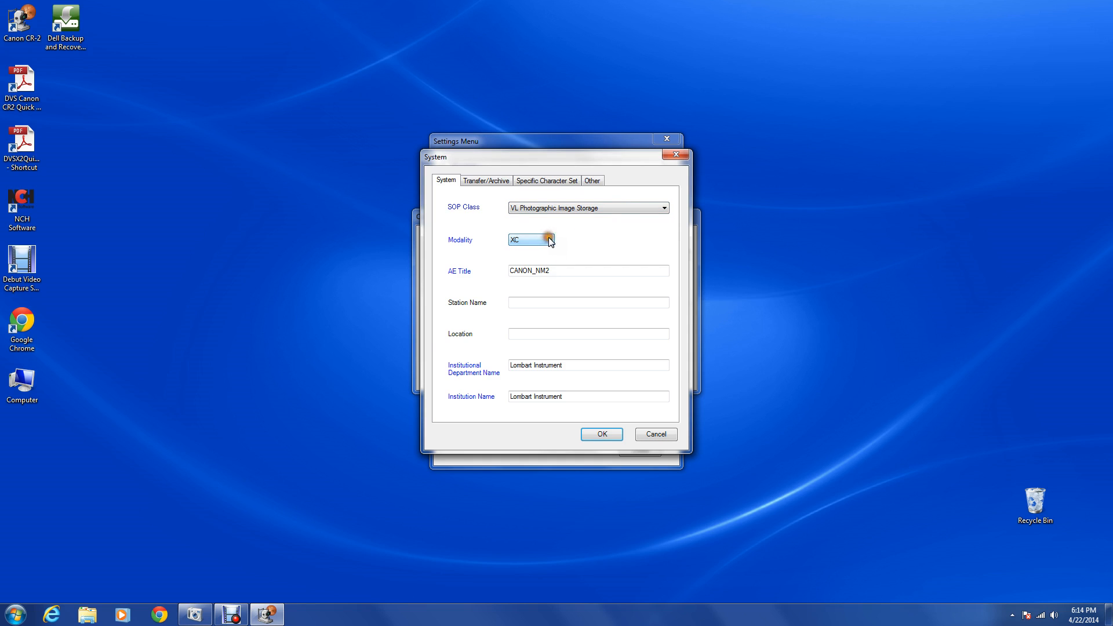
left_click(538, 289)
left_click(534, 301)
left_click(534, 308)
left_click(534, 338)
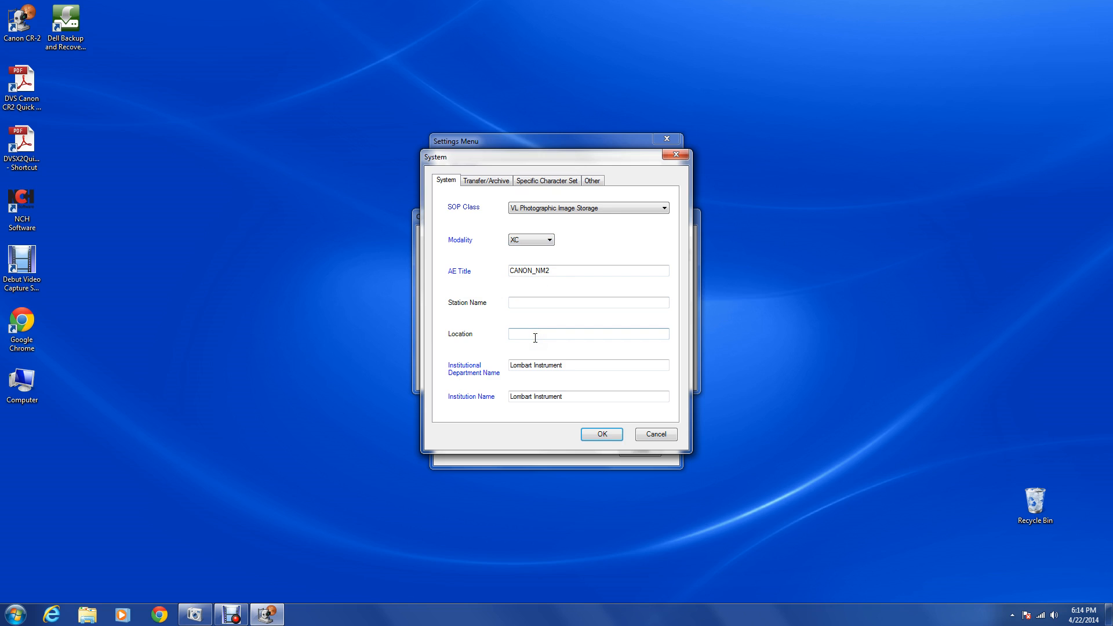
left_click(541, 366)
left_click(588, 393)
left_click(465, 204)
- Examine the automatic and manual options for transferring and archiving studies in the System settings
left_click(475, 182)
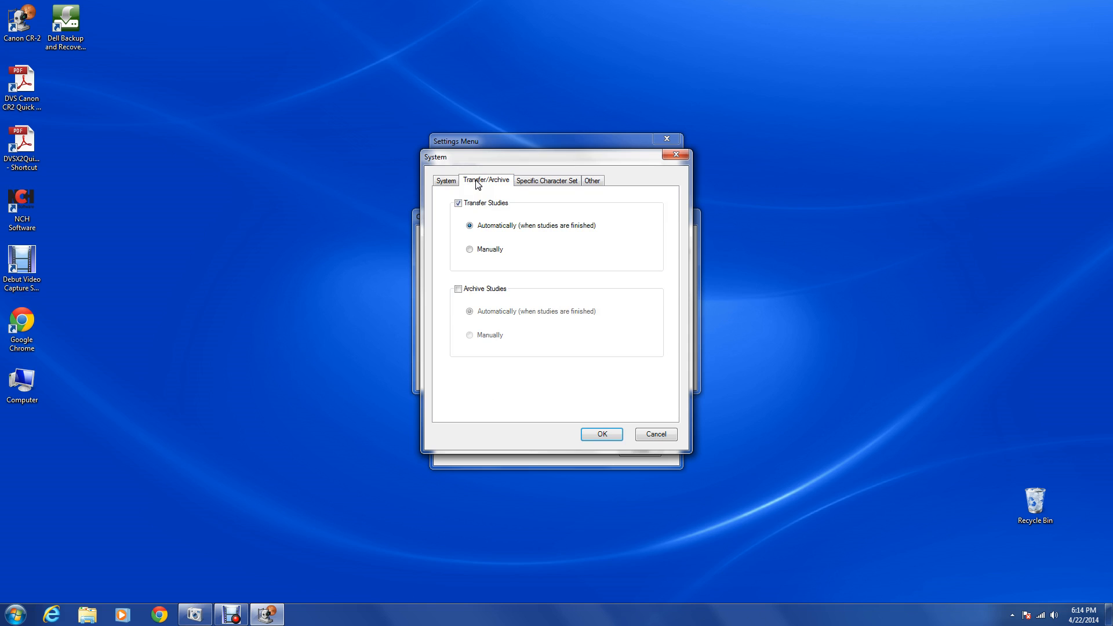
left_click(471, 225)
left_click(482, 250)
left_click(502, 231)
left_click(502, 232)
left_click(494, 313)
left_click(478, 298)
left_click(479, 312)
left_click(477, 328)
left_click(523, 215)
- Check the available character sets in the System settings and keep Default selected
left_click(544, 183)
left_click(511, 219)
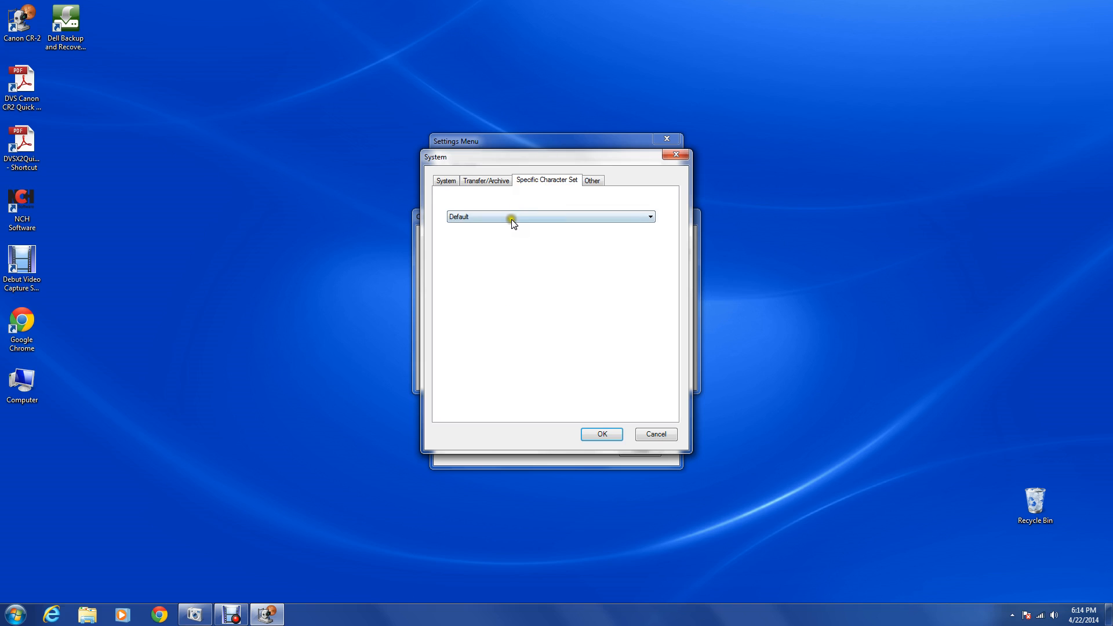
left_click(632, 228)
left_click(646, 214)
left_click(651, 216)
left_click(651, 217)
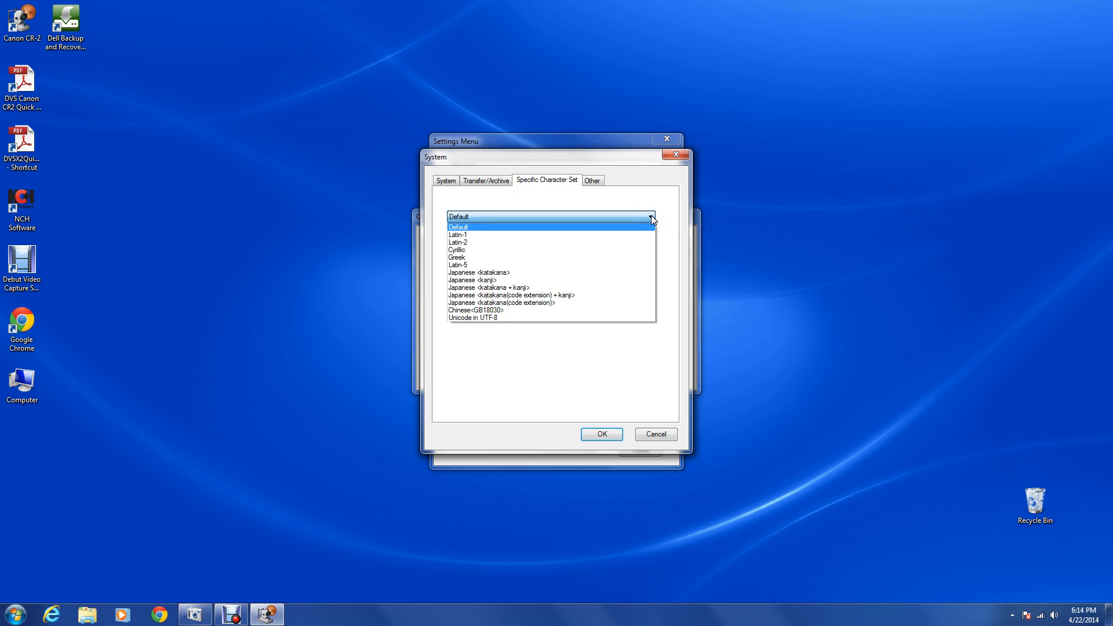
left_click(630, 227)
- Examine the personal name conversion rules in the System settings
left_click(594, 180)
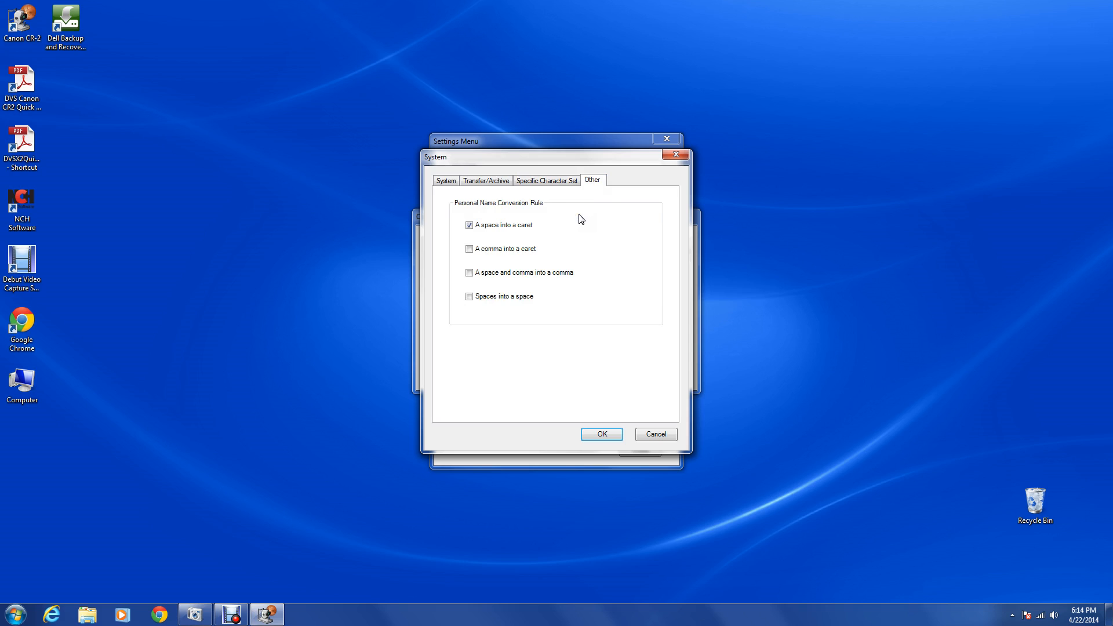
left_click(515, 234)
left_click(521, 234)
left_click(528, 234)
left_click(586, 228)
left_click(412, 187)
- Review all four pages of the System settings once more and leave them without saving
left_click(445, 181)
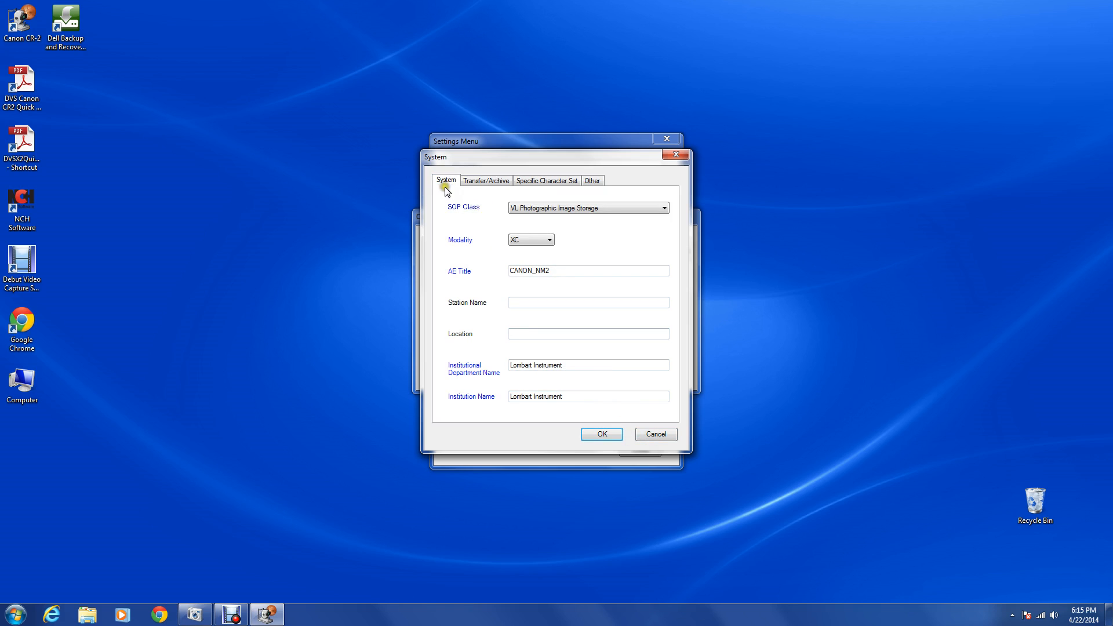
left_click(473, 182)
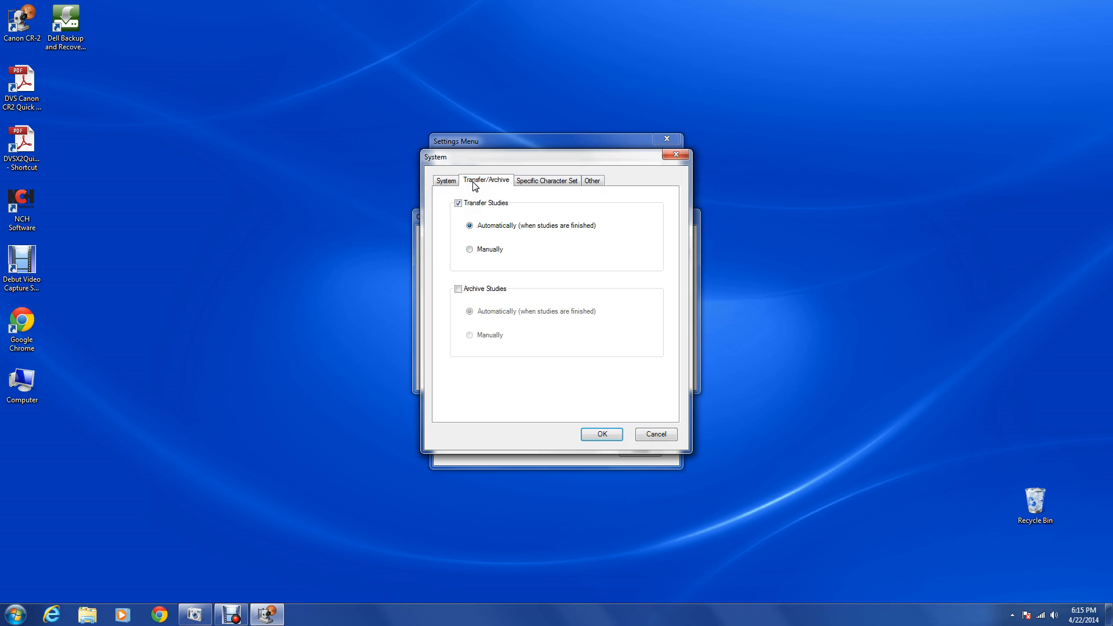
left_click(533, 181)
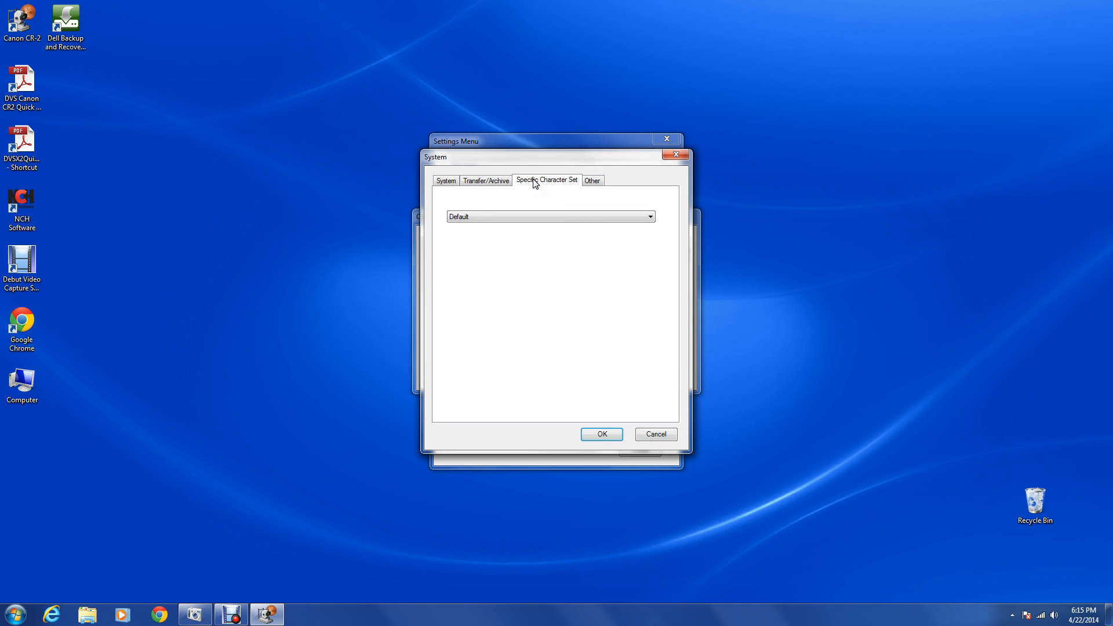
left_click(592, 181)
left_click(450, 183)
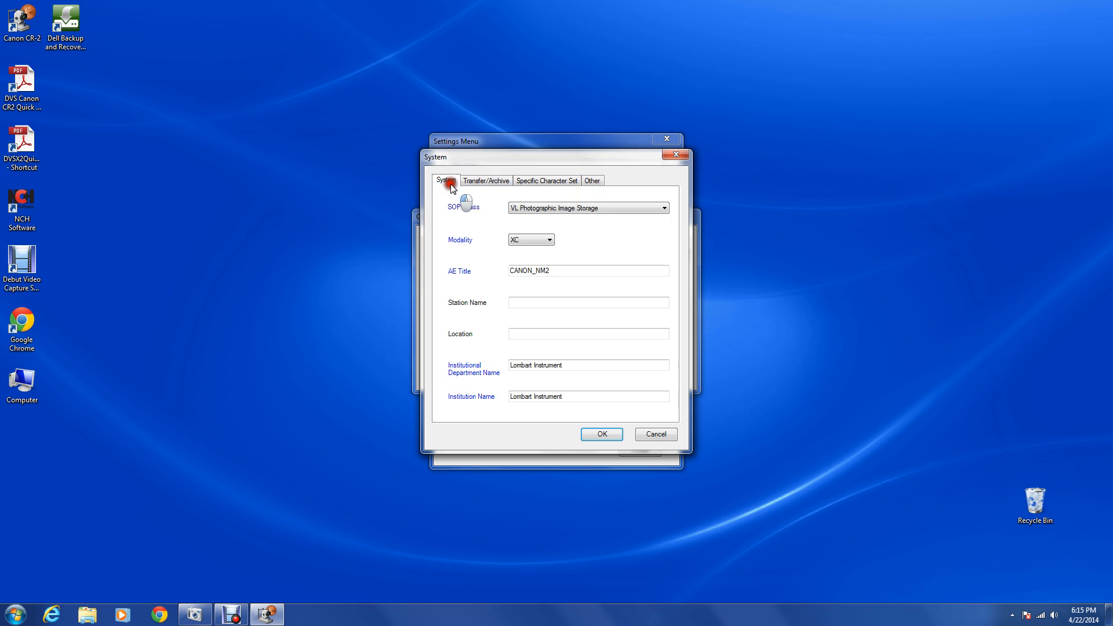
left_click(670, 434)
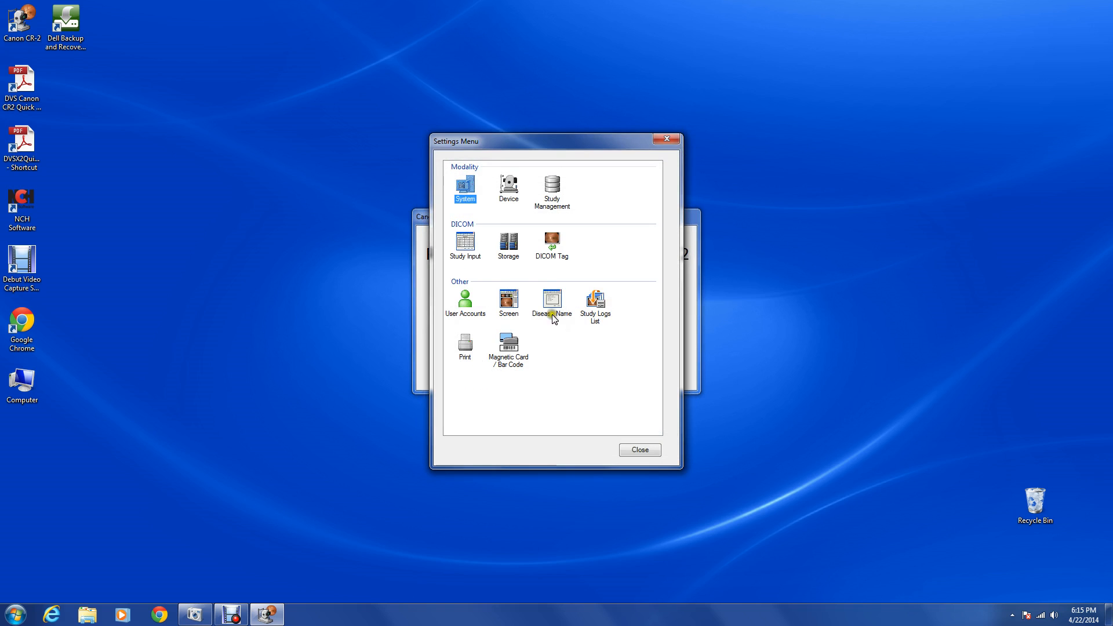
- Open the Device settings and check the EOS camera model choices, keeping EOS 60D RETINA
double_click(508, 185)
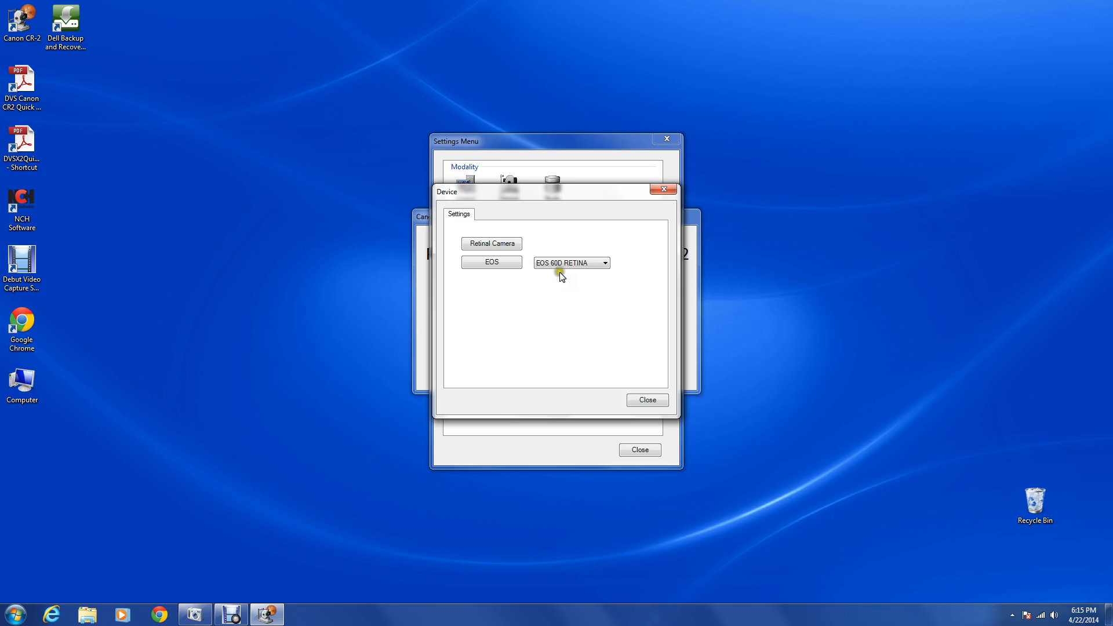
left_click(604, 264)
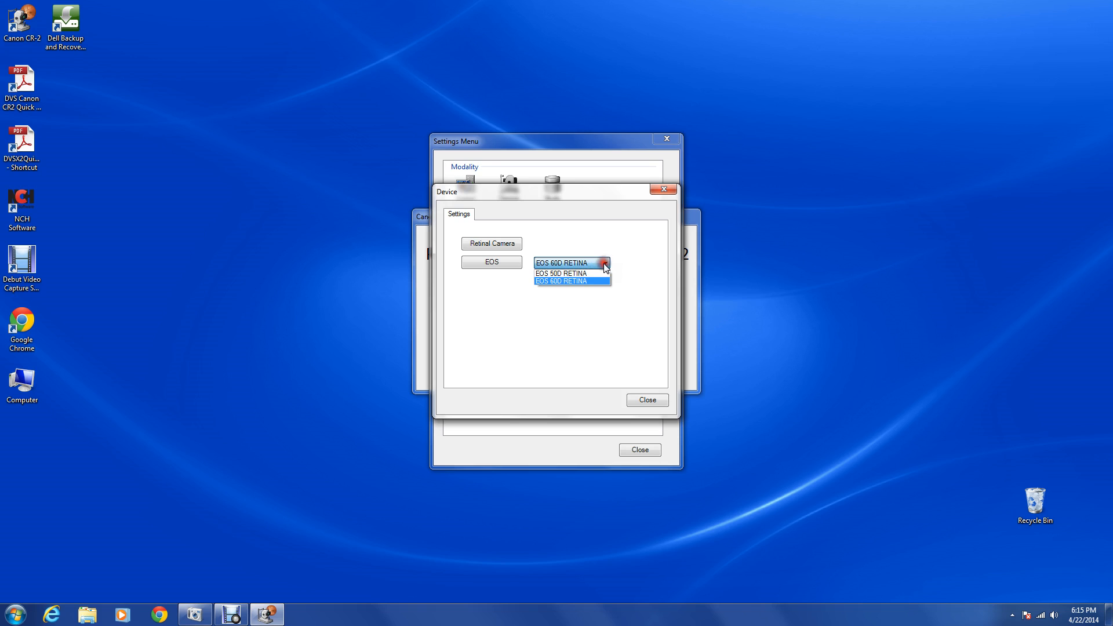
left_click(604, 264)
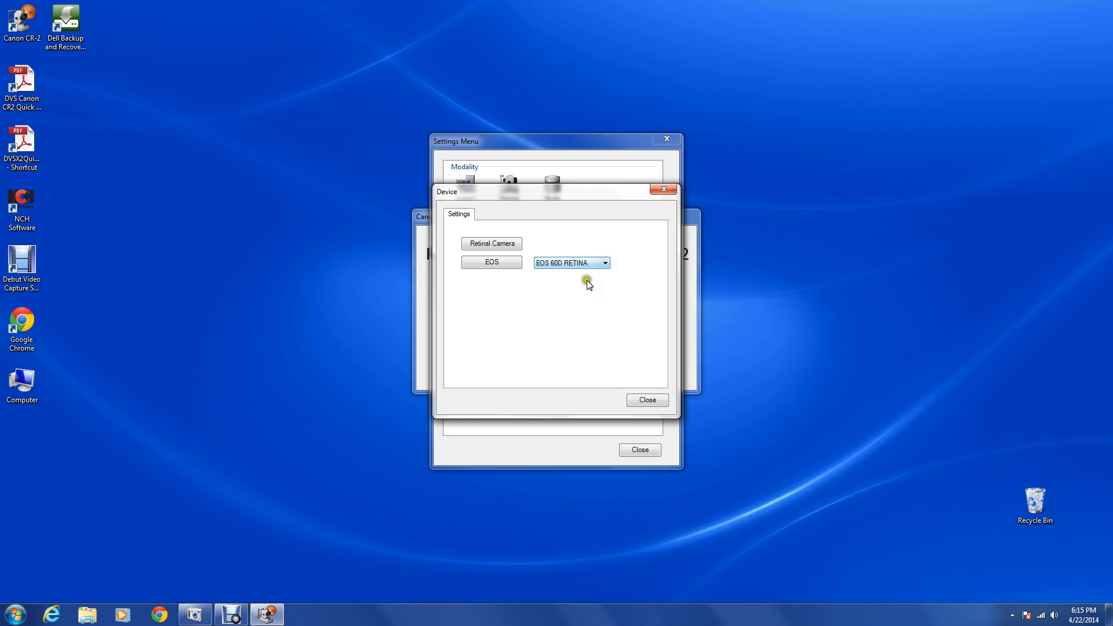
left_click(533, 335)
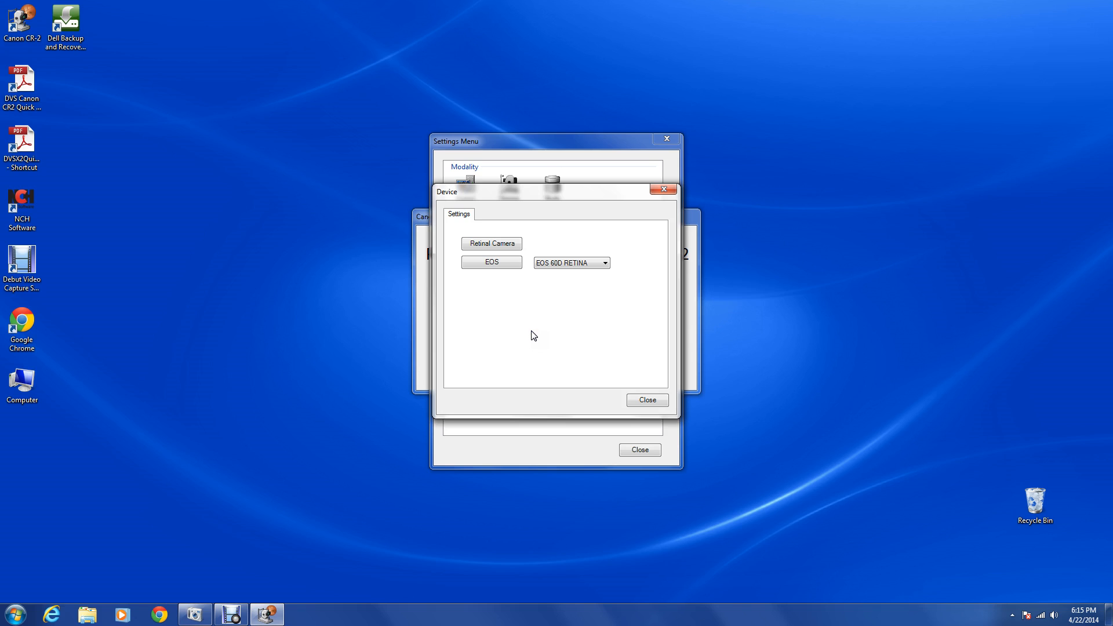
- Examine the general and NM settings of the Retinal Camera, then close the Device settings without saving changes
left_click(496, 243)
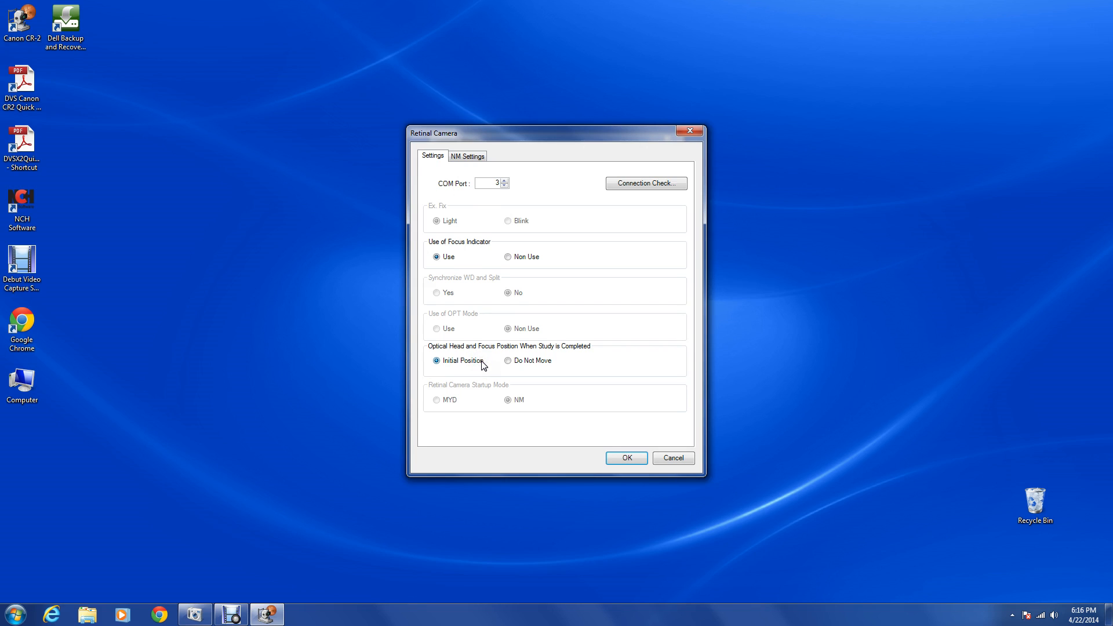
left_click(470, 158)
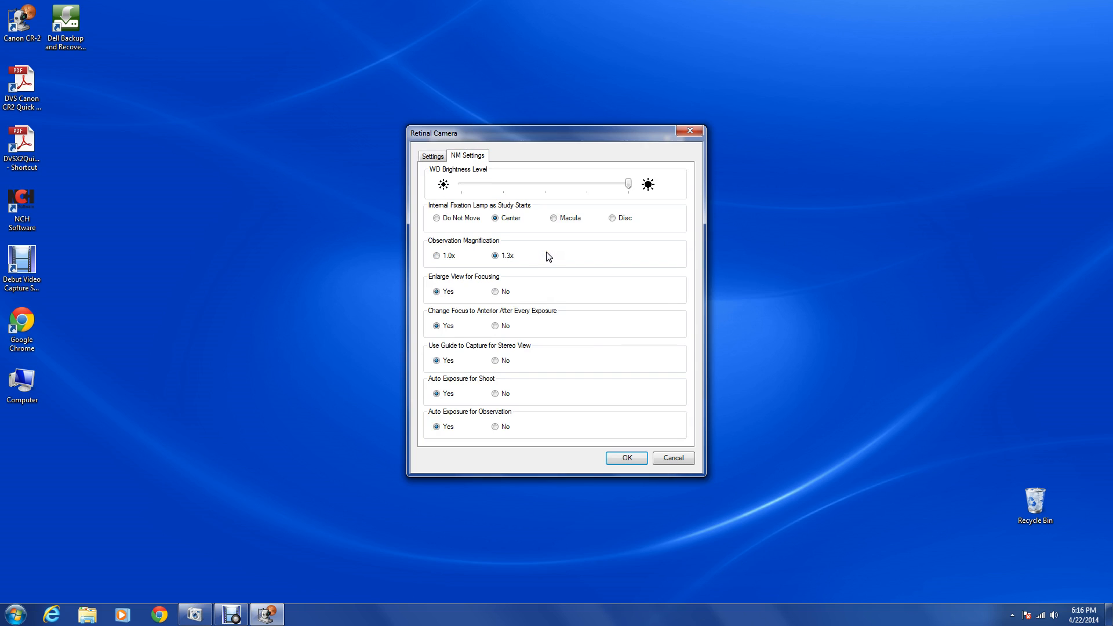
left_click(514, 227)
left_click(505, 224)
left_click(505, 246)
left_click(426, 155)
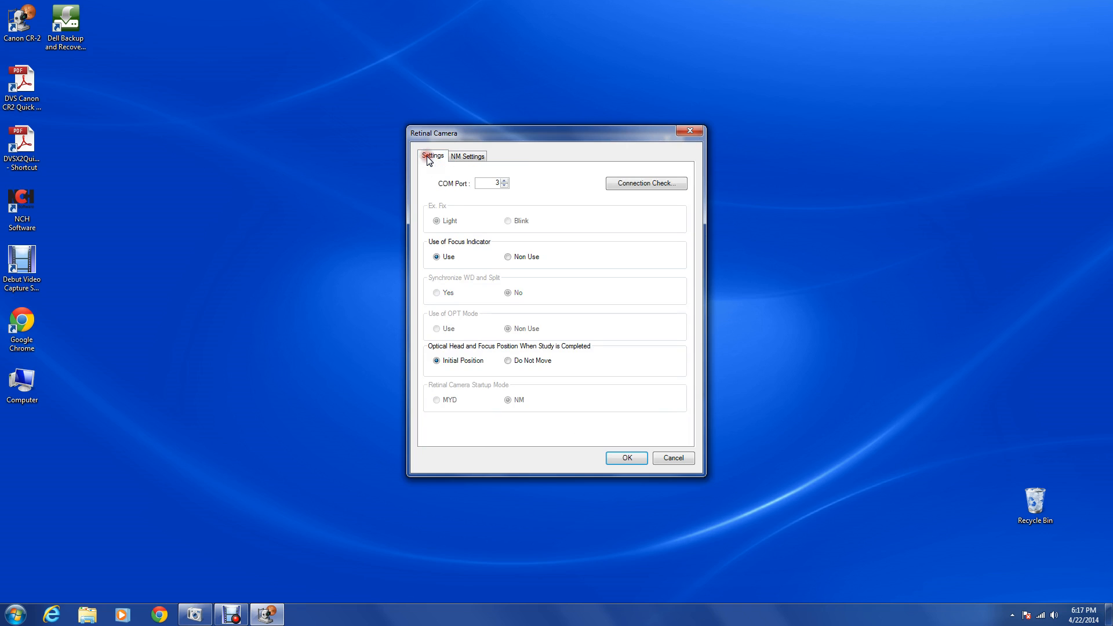
left_click(674, 458)
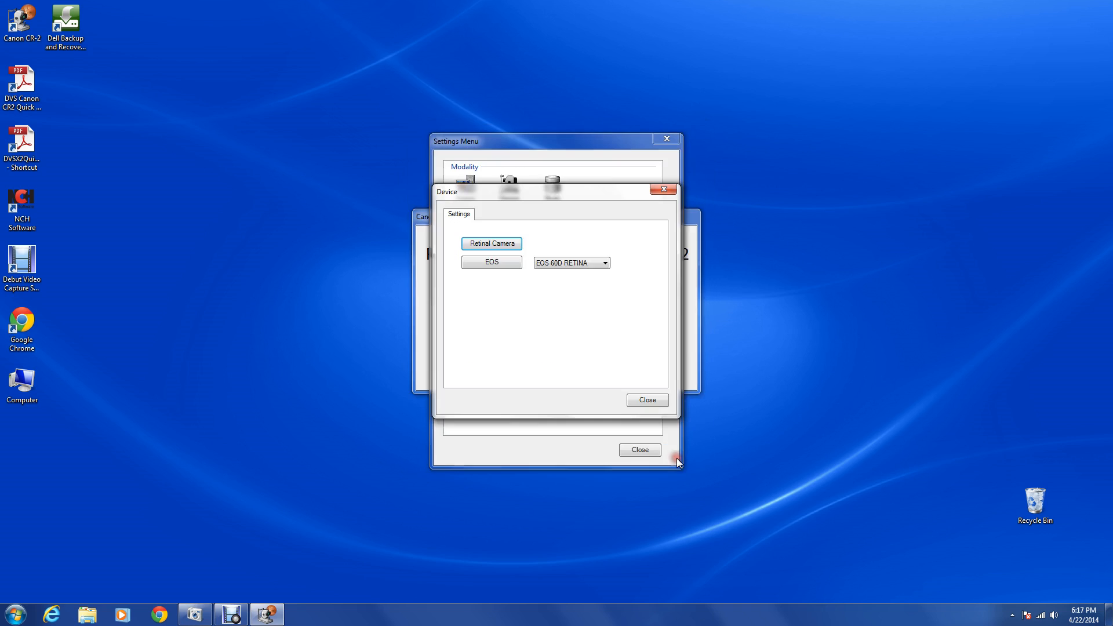
left_click(646, 400)
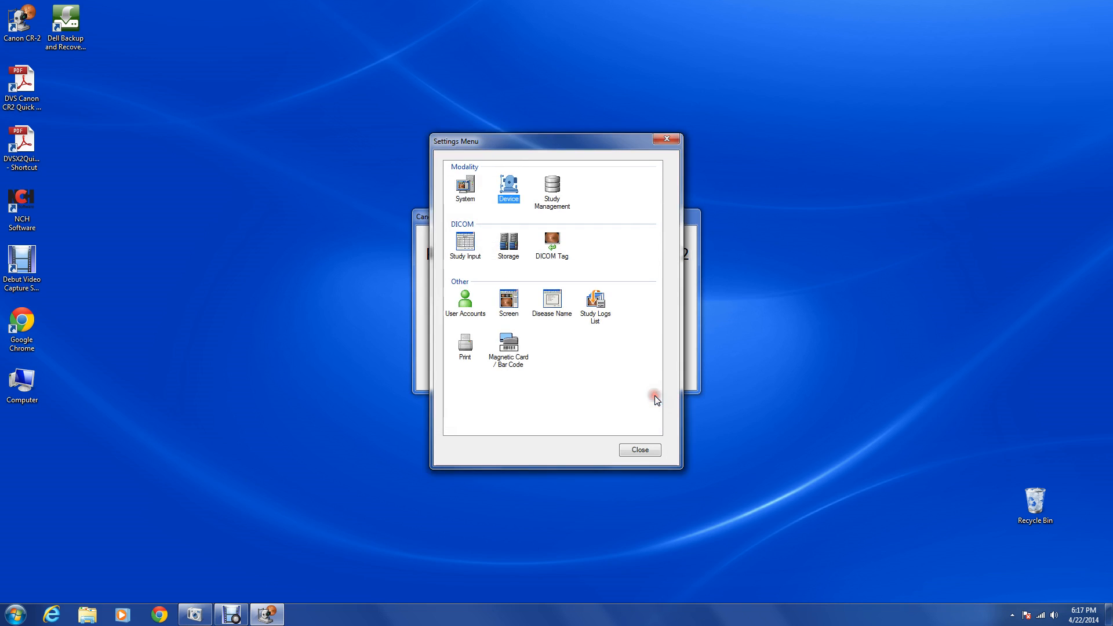
- Open Study Management and try adjusting the local storage period after transfer, ending at 1 day
double_click(549, 190)
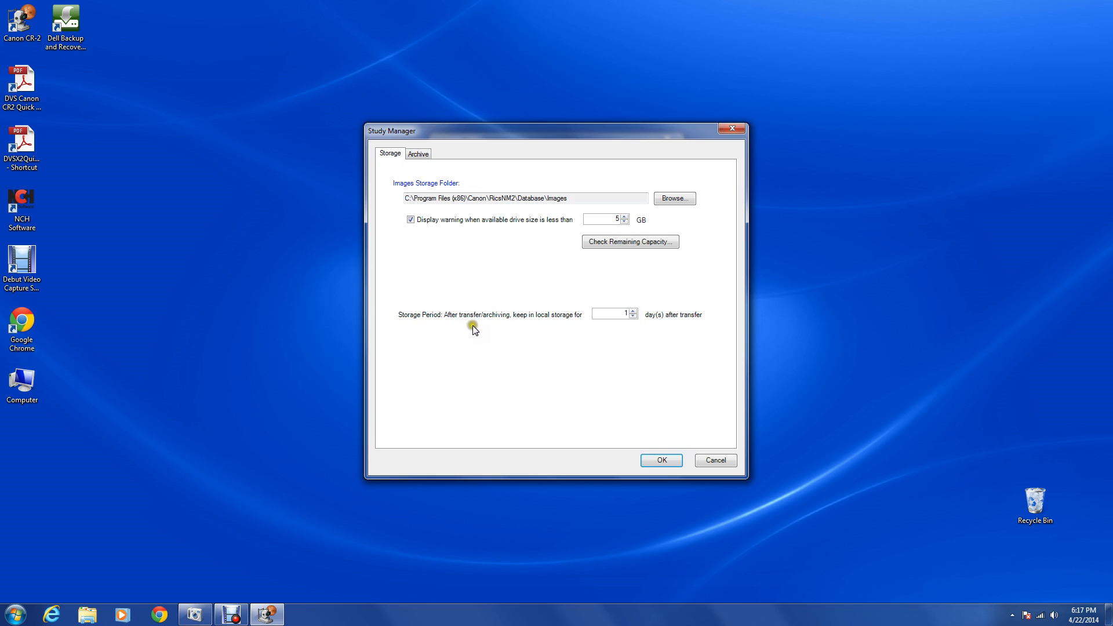
left_click(633, 312)
left_click(634, 311)
left_click_drag(634, 311, 633, 311)
left_click_drag(633, 311, 633, 311)
double_click(622, 313)
type("1")
- View the archive and storage settings in Study Management and leave without saving
left_click(437, 151)
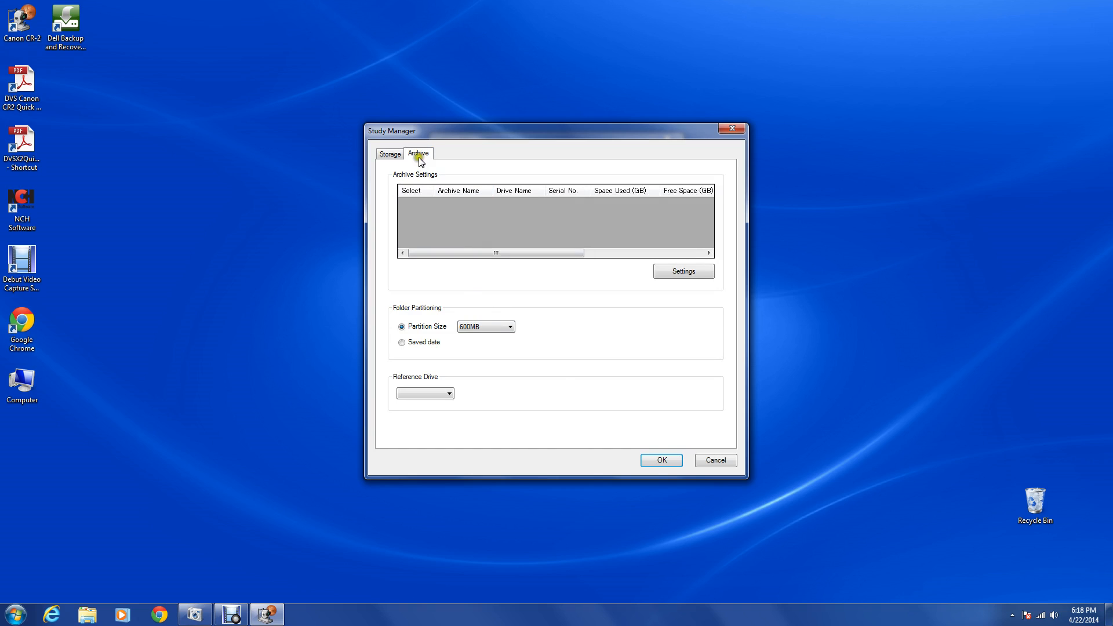
left_click(401, 155)
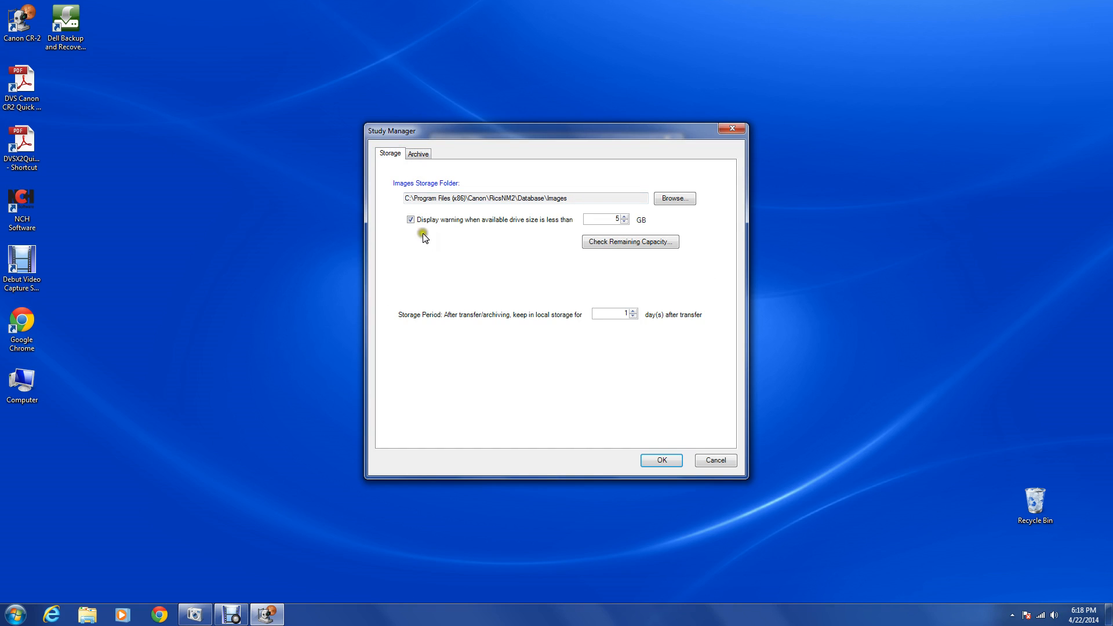
left_click(733, 461)
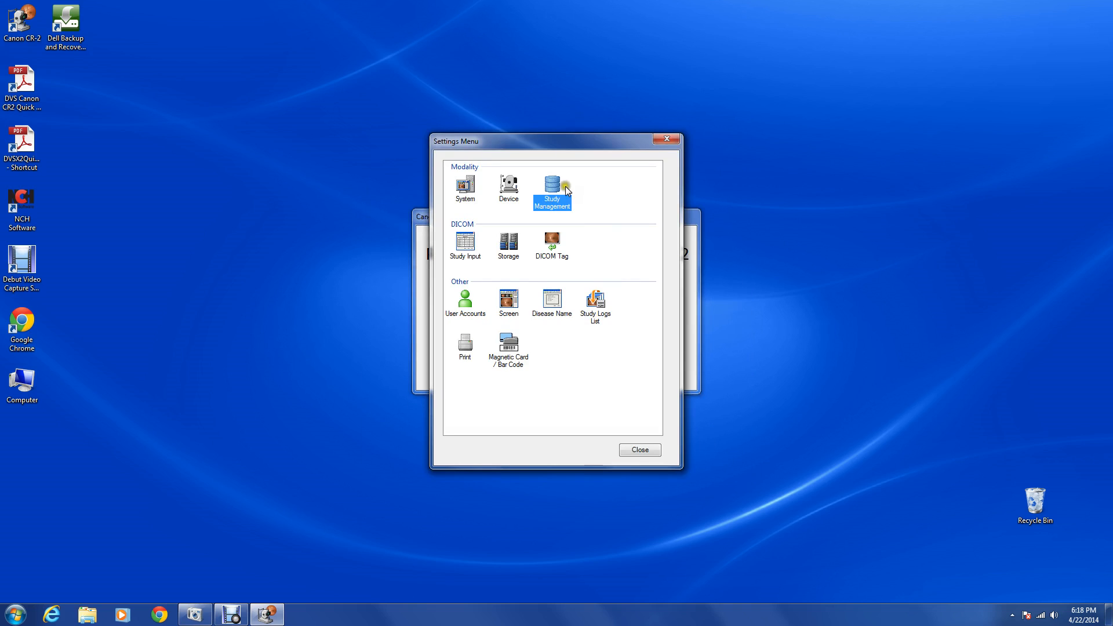
- Reopen the System settings, look through the transfer, character set and name conversion options, and cancel
double_click(465, 194)
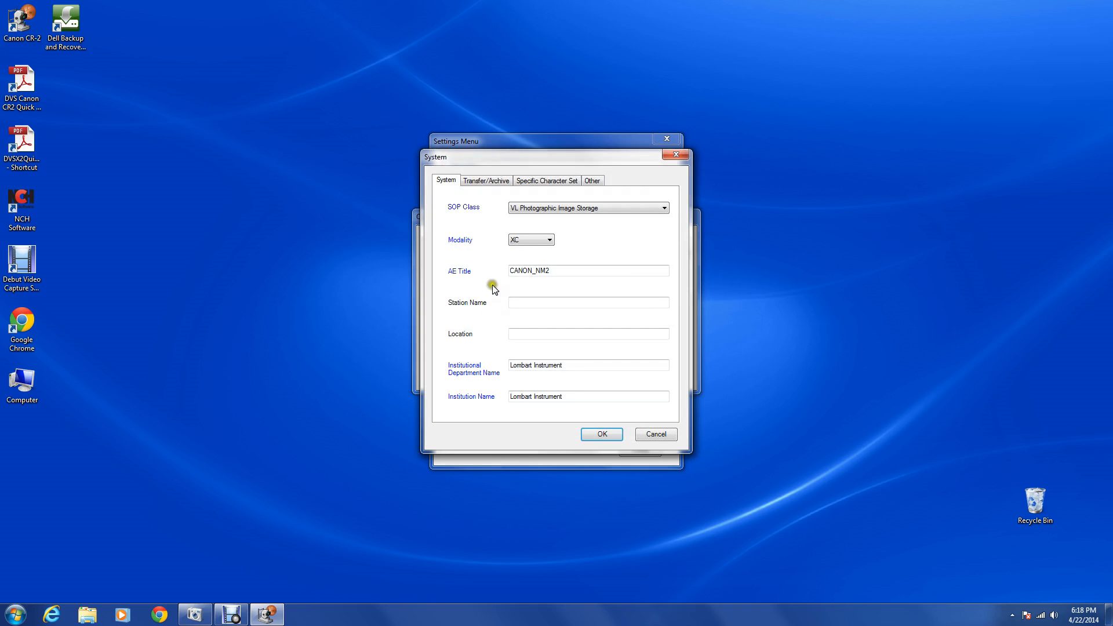
left_click(492, 180)
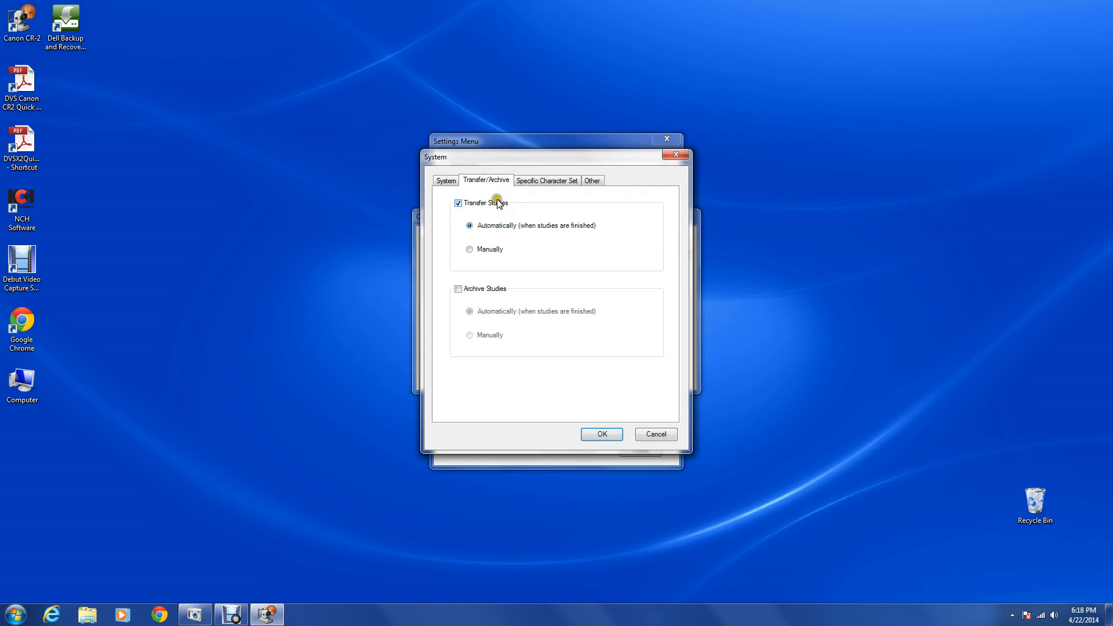
left_click(546, 182)
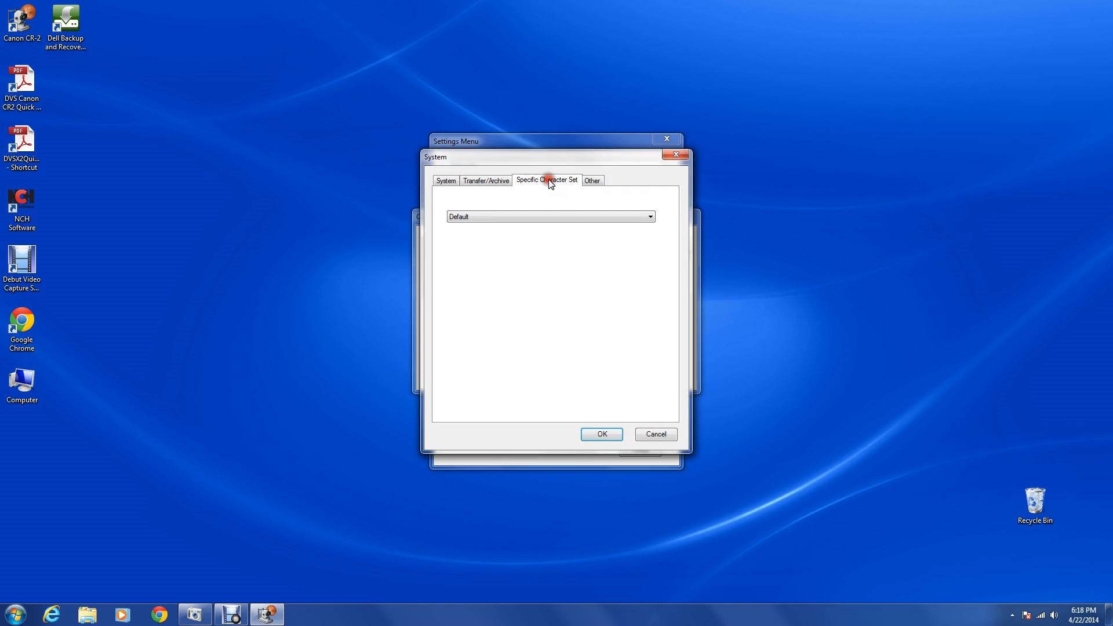
left_click(595, 181)
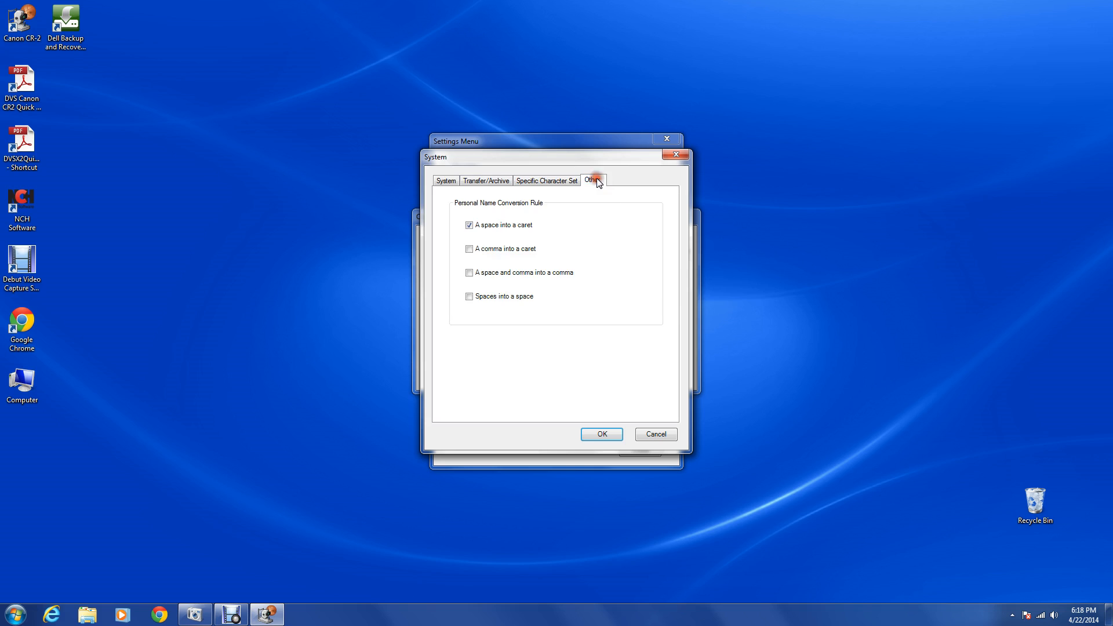
left_click(446, 180)
left_click(655, 435)
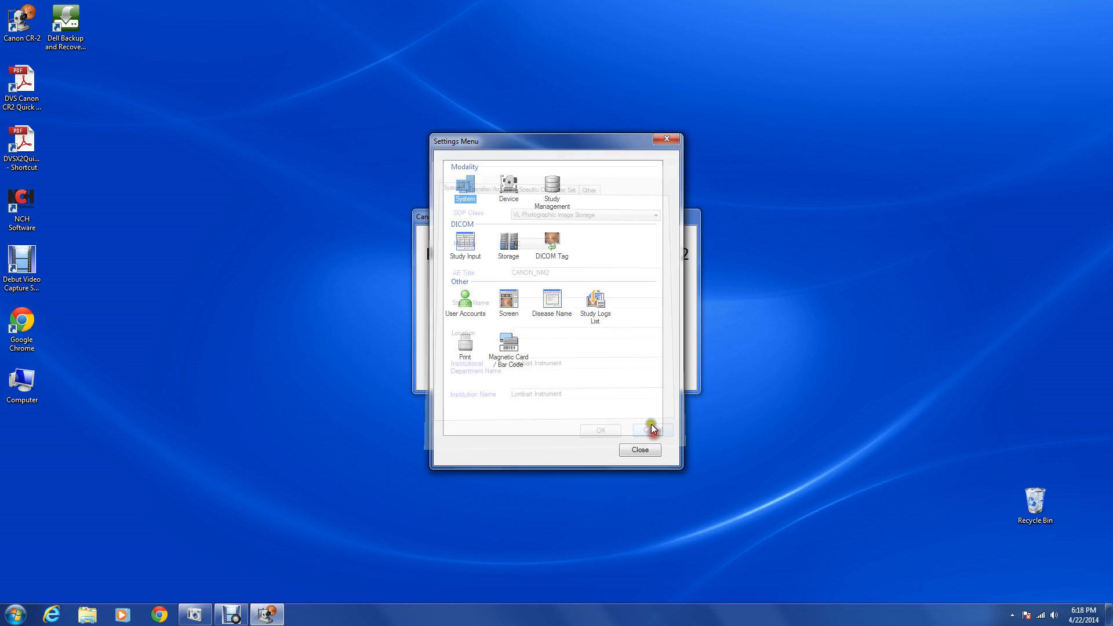
- Check the Device settings, then review the Storage and Archive settings in Study Management and leave without saving
left_click(510, 186)
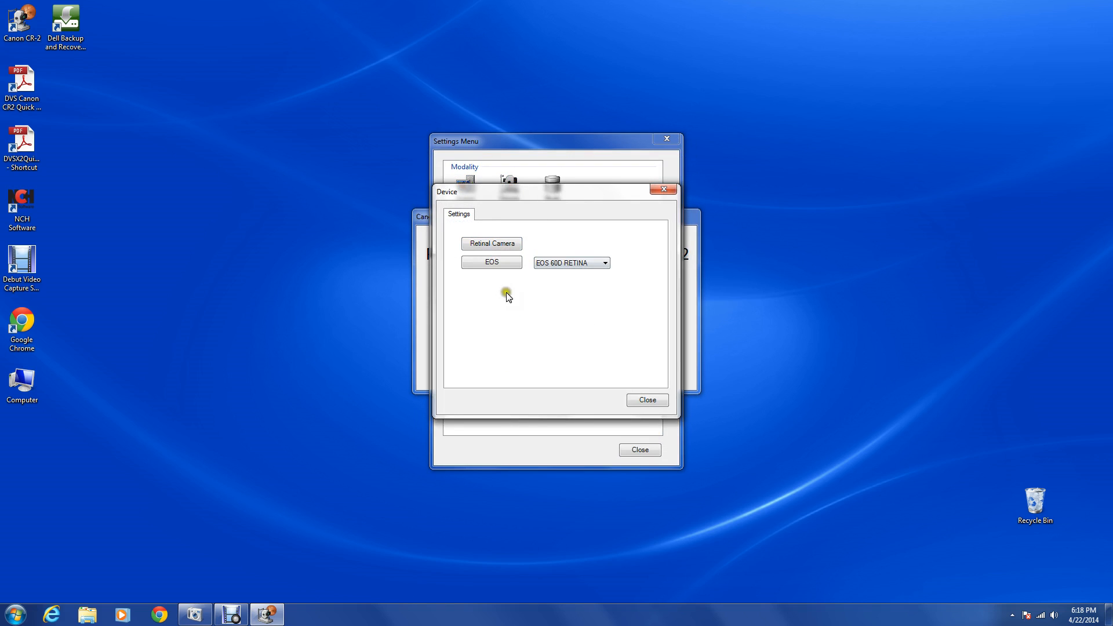
left_click(646, 401)
left_click(552, 197)
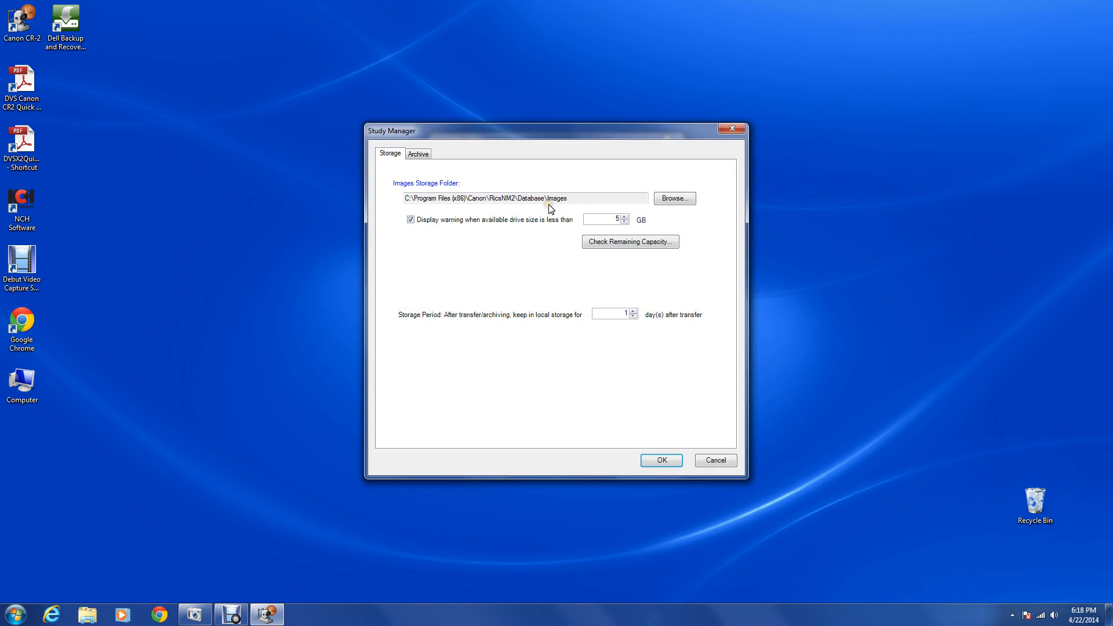
left_click(416, 154)
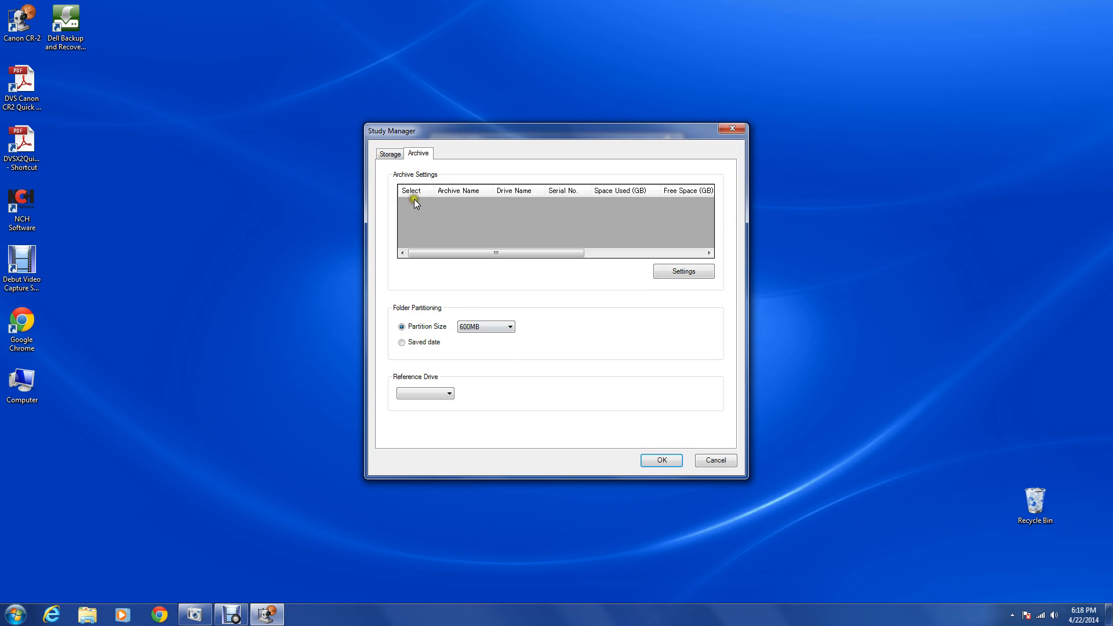
left_click(387, 154)
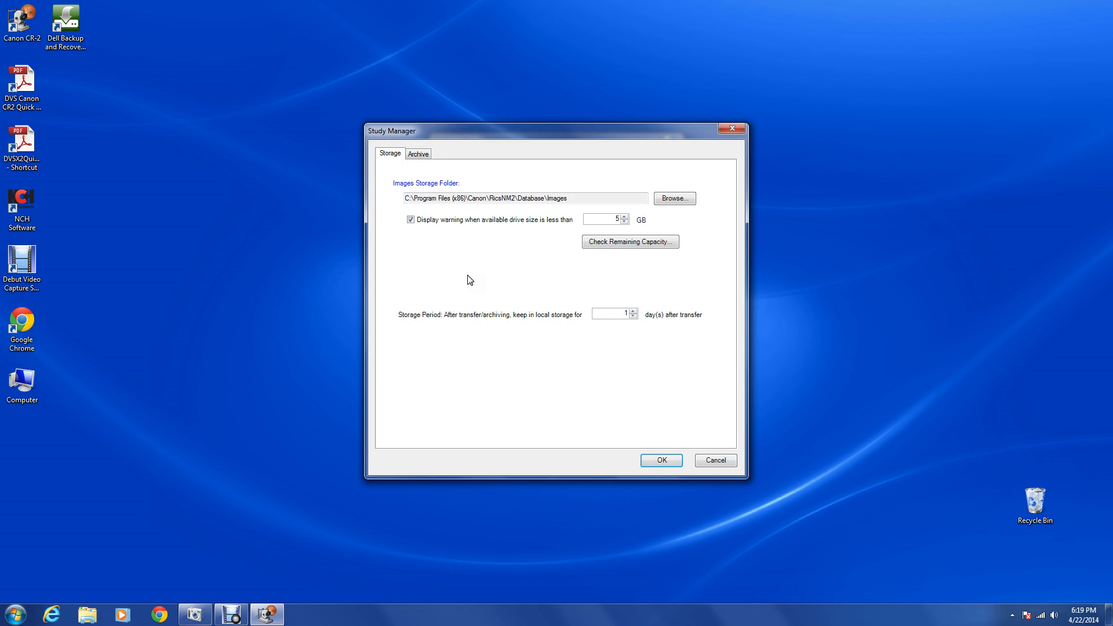
left_click(532, 324)
left_click_drag(600, 334, 621, 330)
mouse_move(622, 331)
left_mouse_down()
mouse_move(713, 460)
mouse_move(627, 326)
left_mouse_up()
mouse_move(622, 327)
left_mouse_down()
mouse_move(499, 329)
mouse_move(635, 324)
left_mouse_up()
left_click(707, 458)
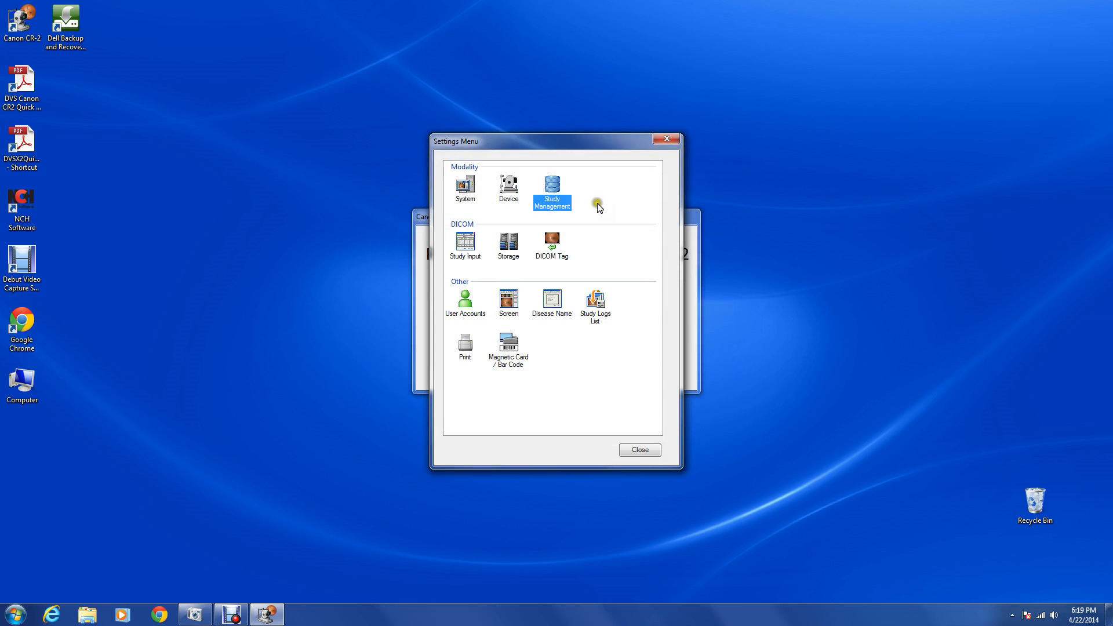
- Review the module list and manual input options of the DICOM Study Input settings, then cancel
double_click(463, 243)
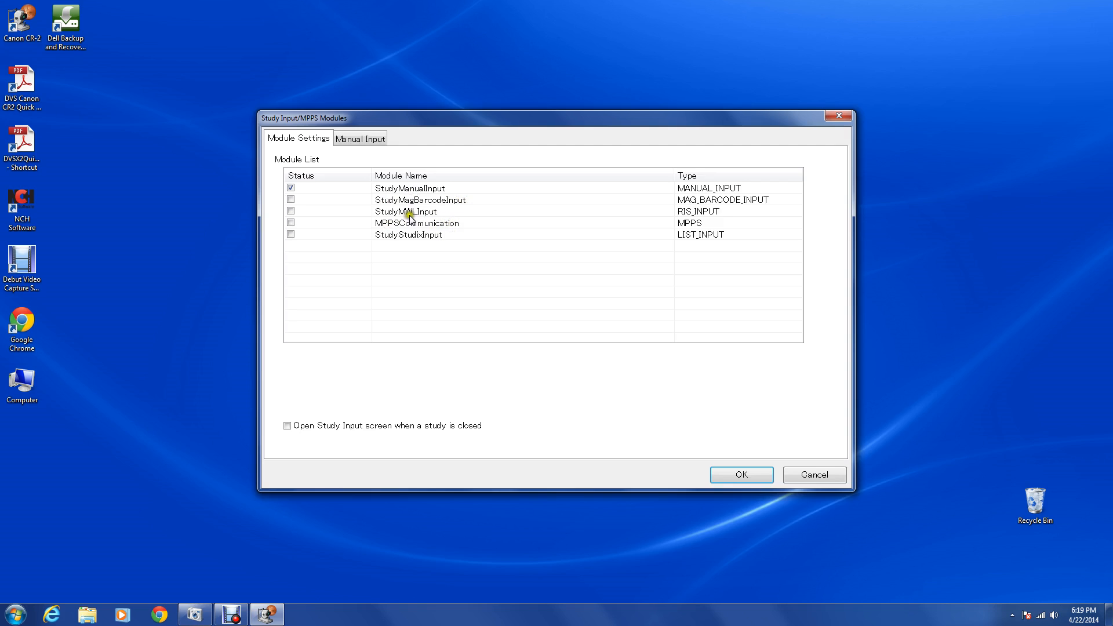
left_click(363, 136)
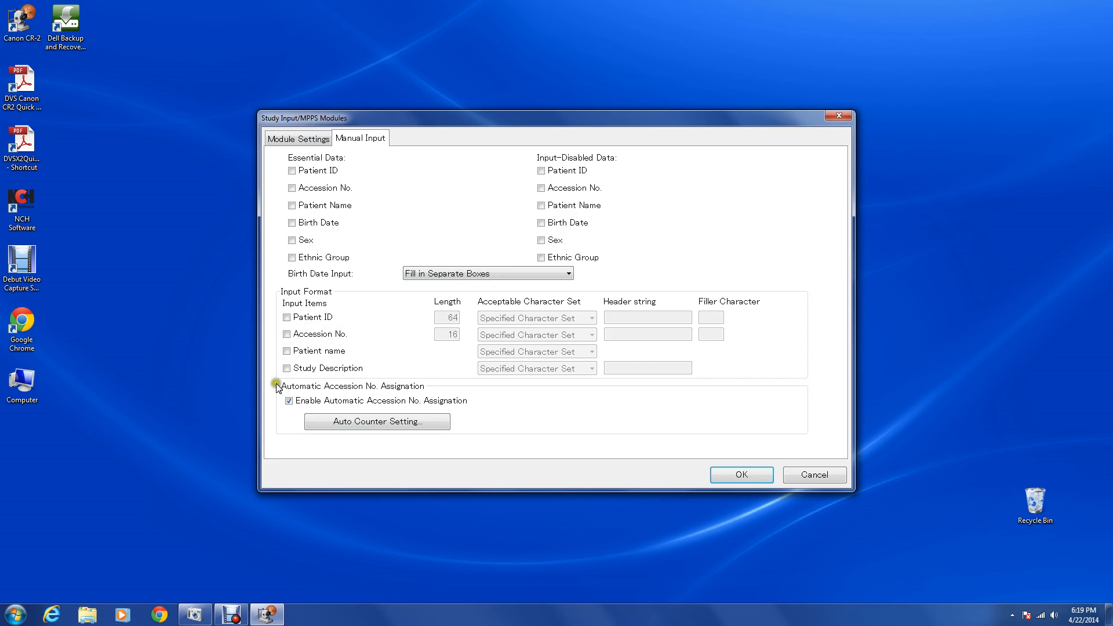
left_click(300, 145)
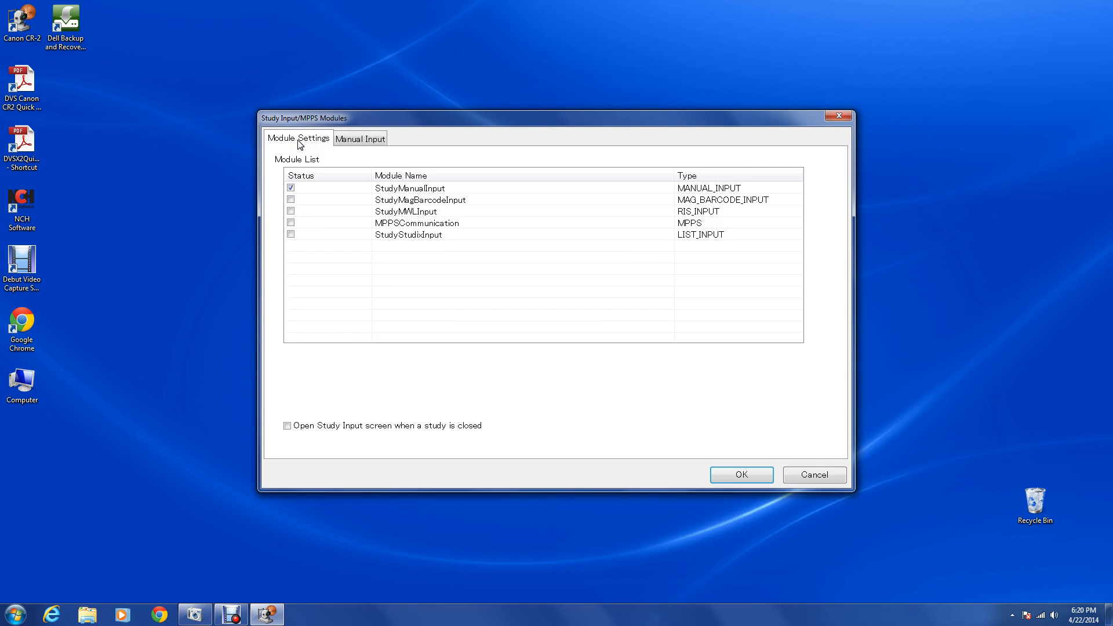
left_click(797, 474)
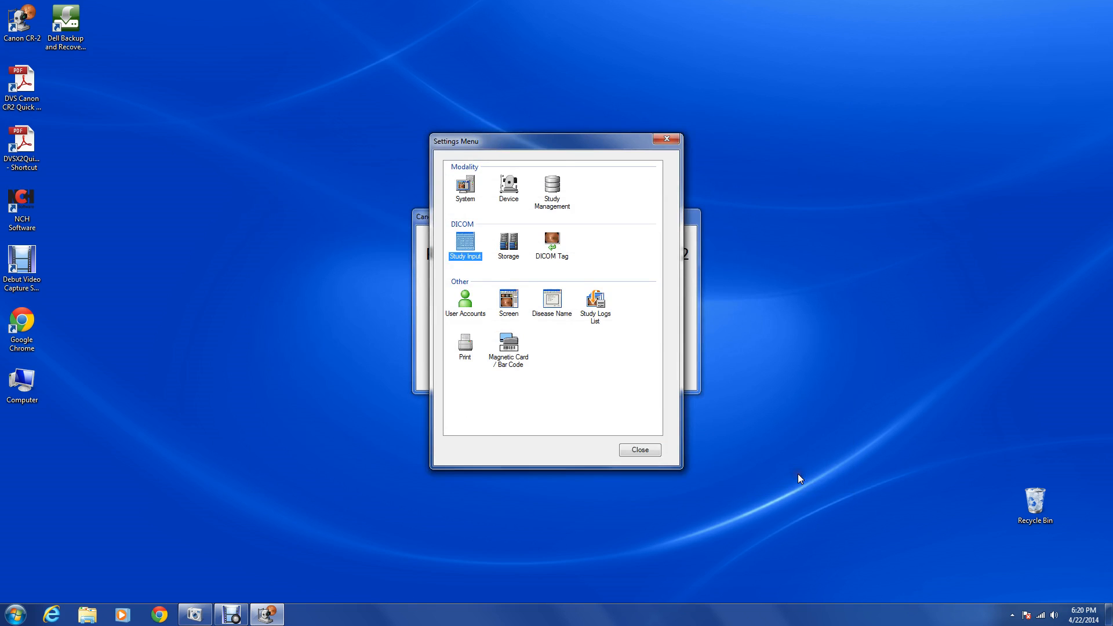
- Open the DVS entry in the DICOM Storage settings for editing and view its JPEG export details without saving
double_click(509, 246)
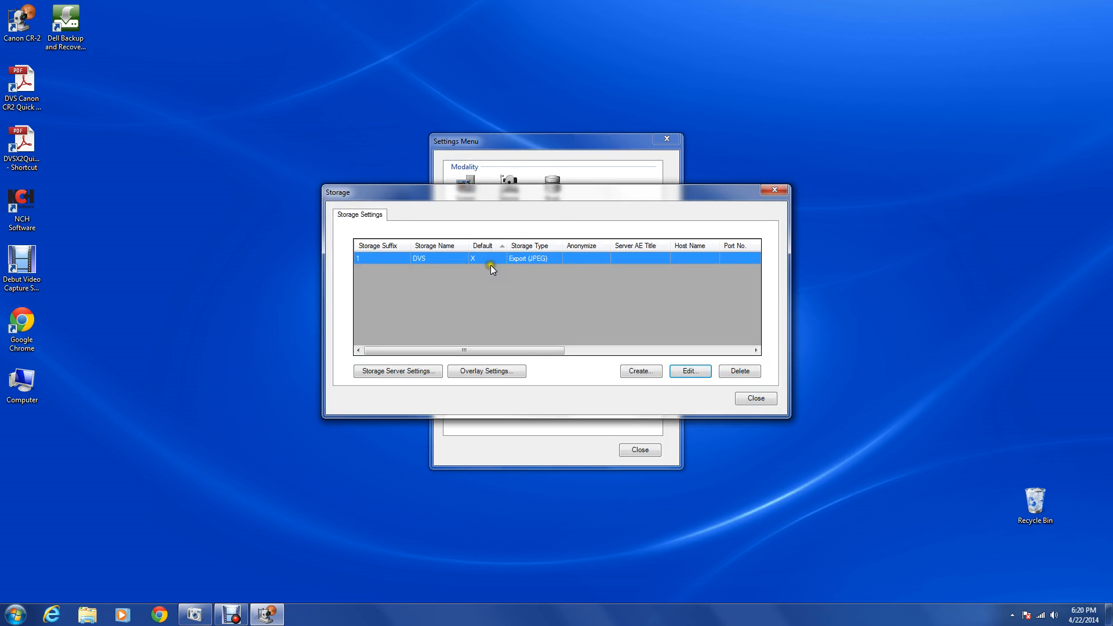
left_click(691, 372)
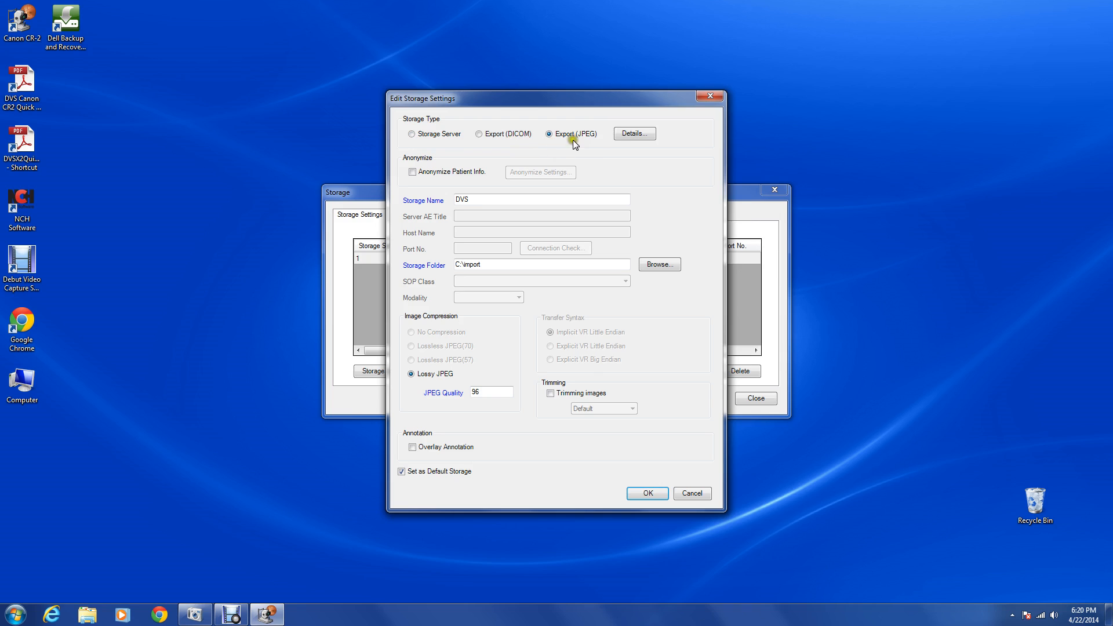
left_click(629, 132)
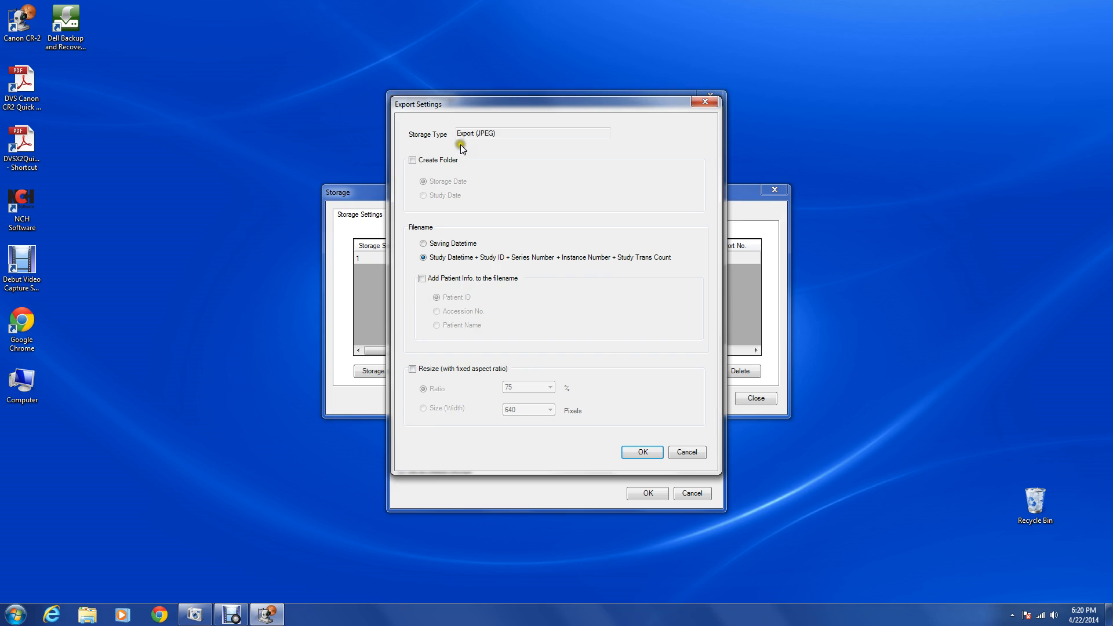
left_click(690, 452)
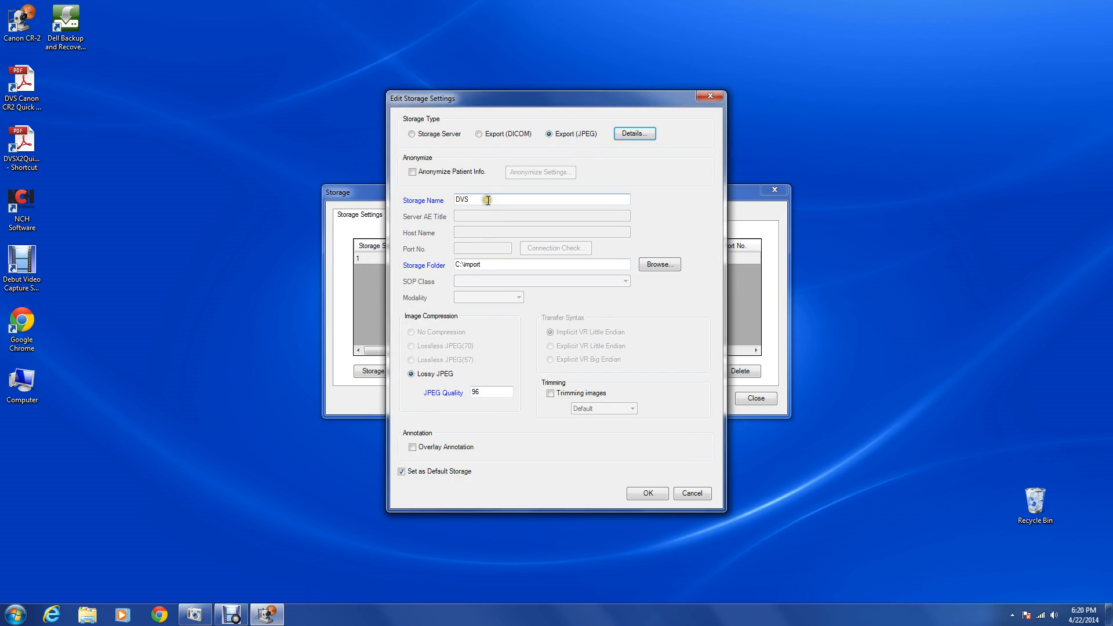
- Compare the options for the Storage Server, Export (DICOM) and Export (JPEG) storage types, then leave the Storage settings without saving
left_click(490, 267)
left_click(489, 129)
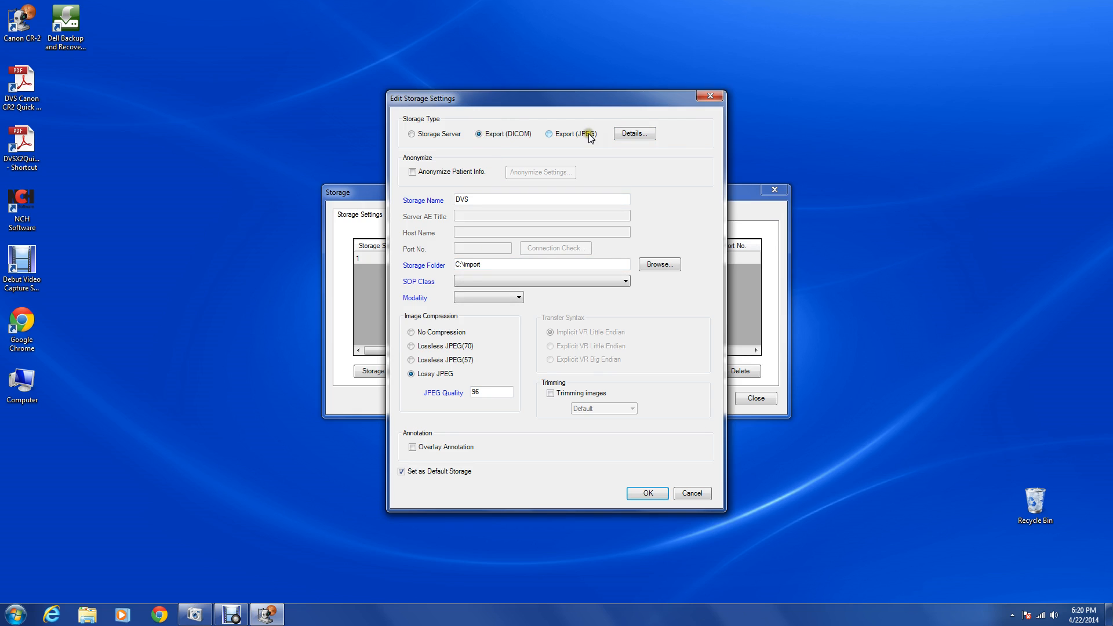
left_click(428, 132)
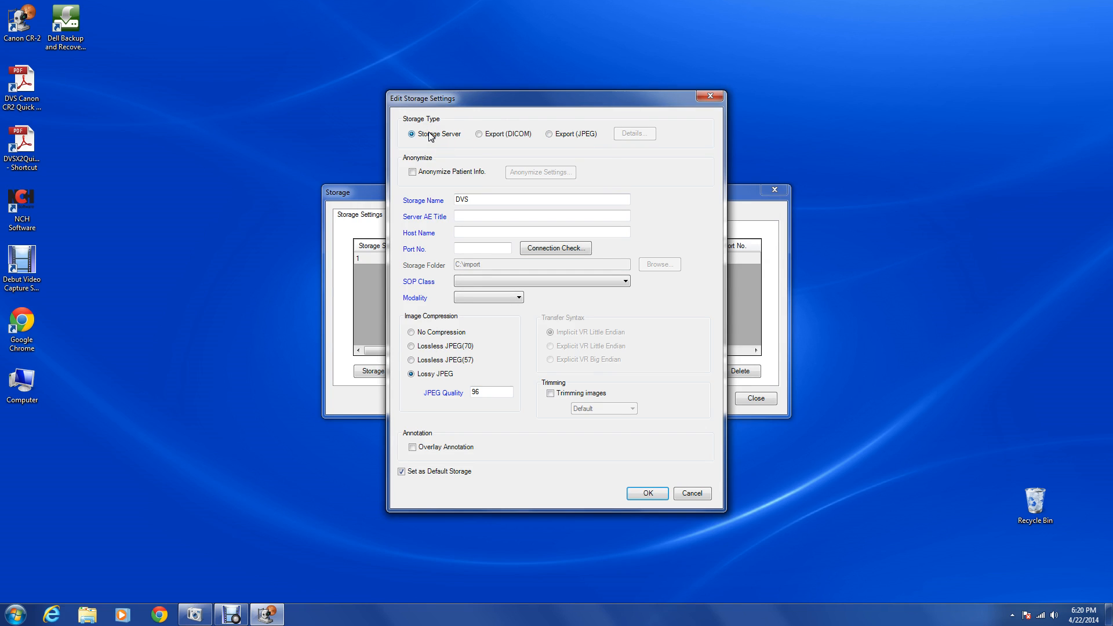
left_click(550, 133)
left_click(496, 134)
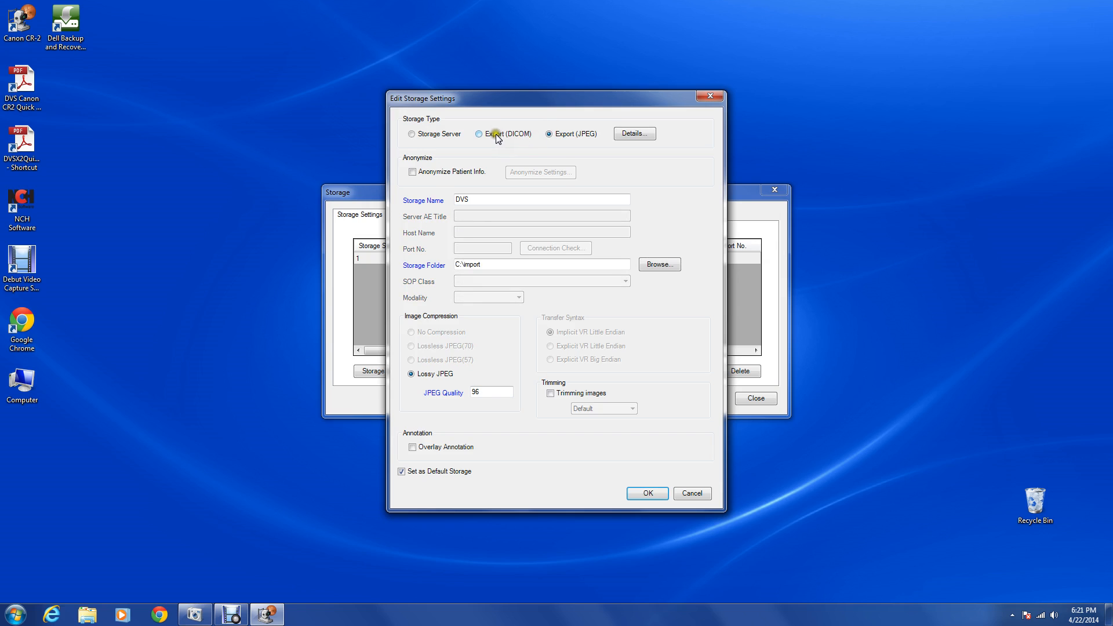
left_click(499, 133)
left_click(697, 490)
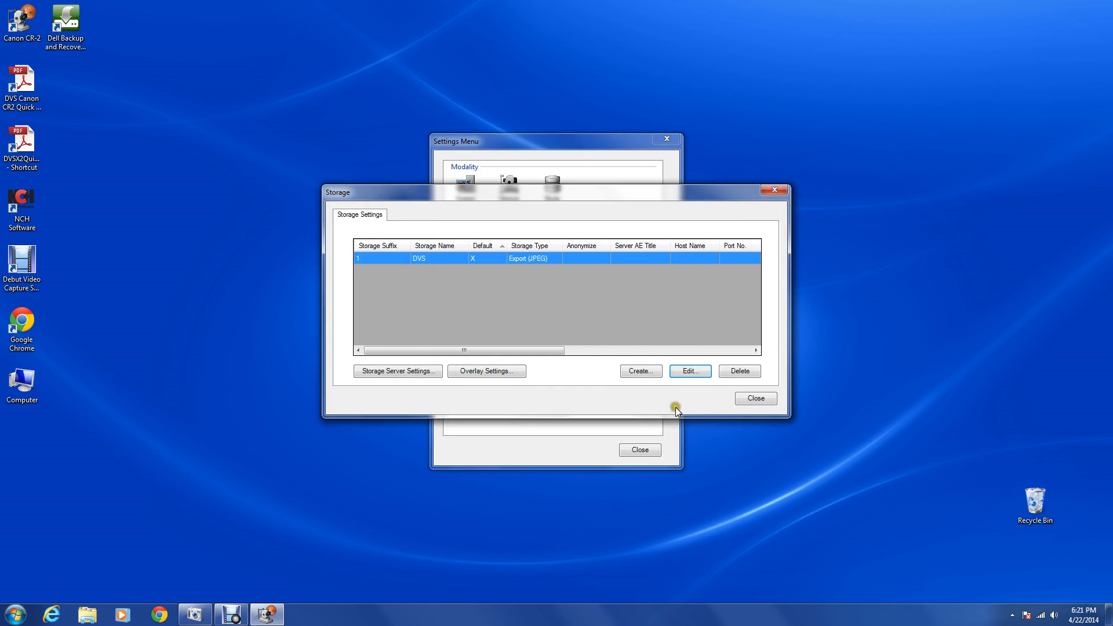
left_click(753, 398)
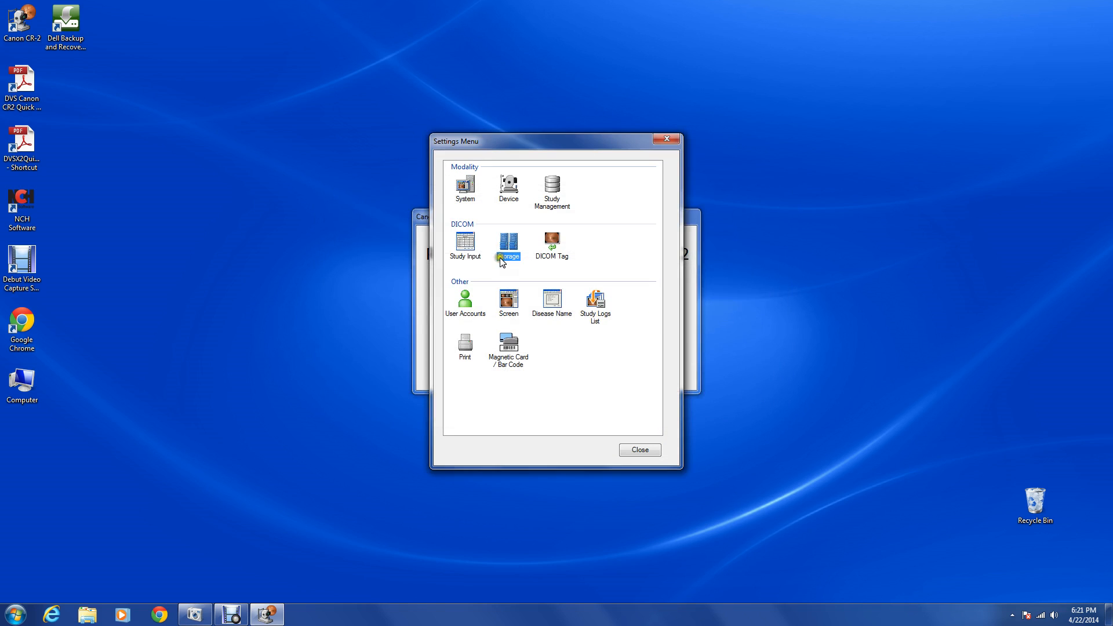
- Review the DICOM Tag settings, including the Image Comments details and the Study Logs options, then cancel
double_click(548, 247)
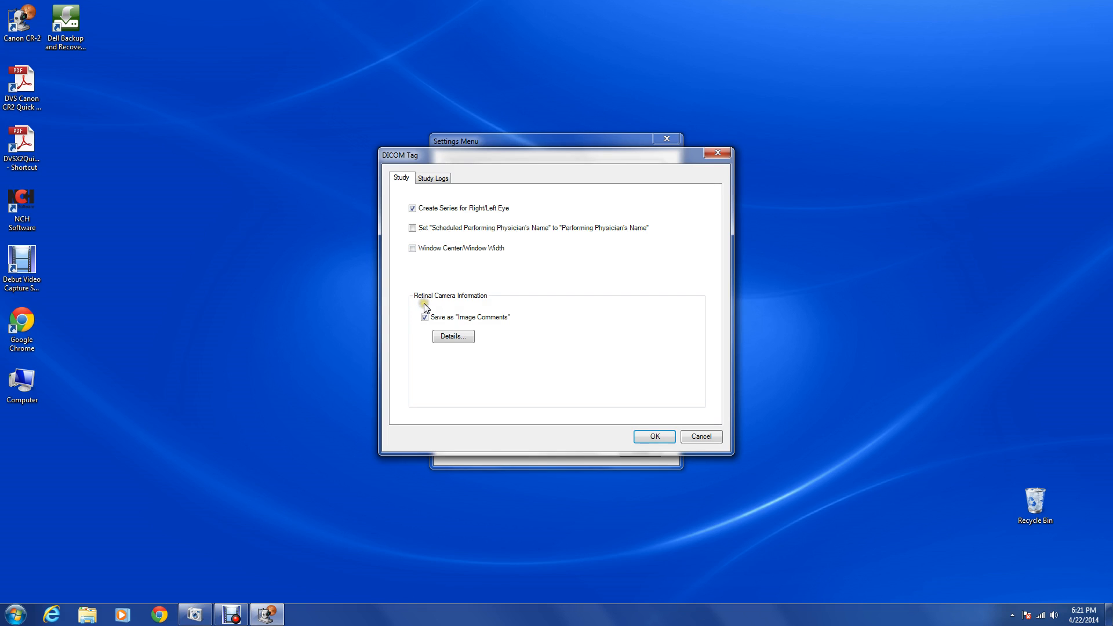
left_click(468, 300)
left_click(465, 332)
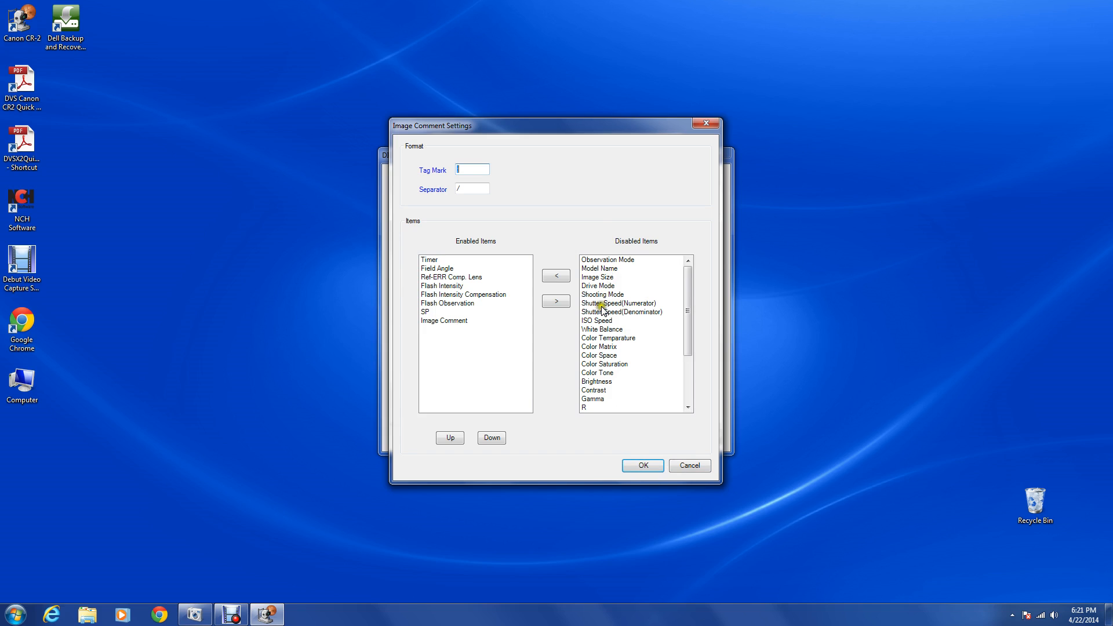
left_click(685, 467)
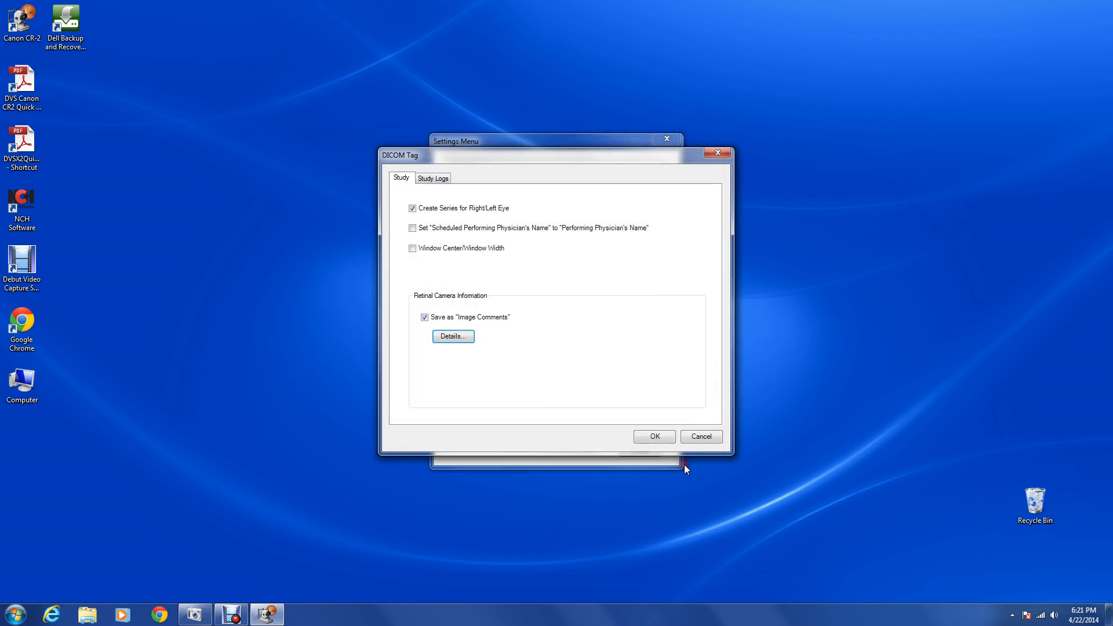
left_click(446, 183)
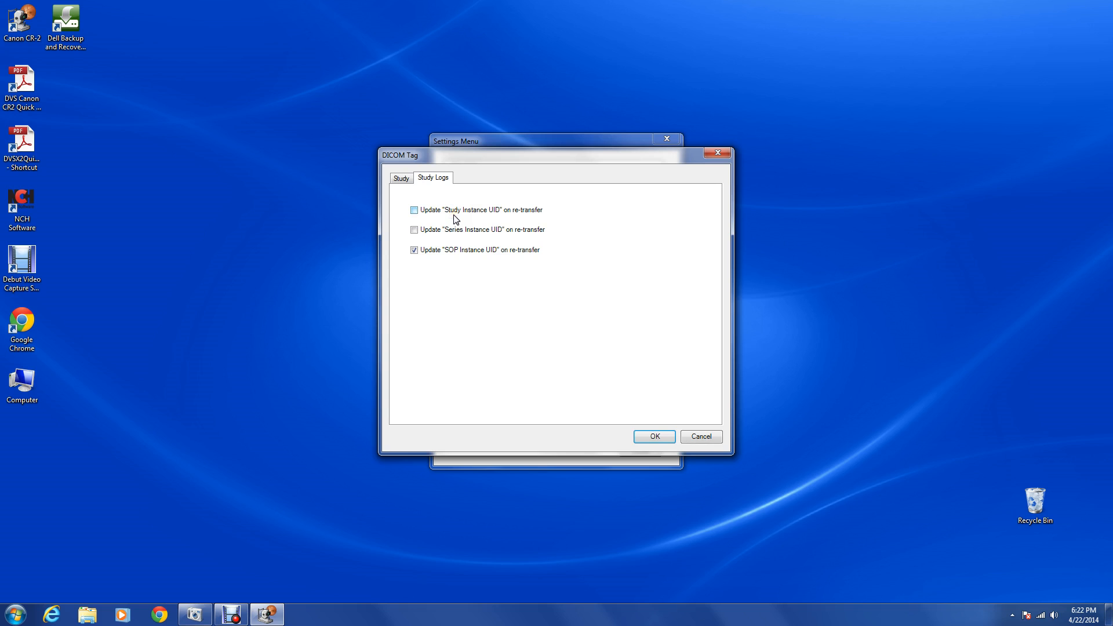
left_click(702, 436)
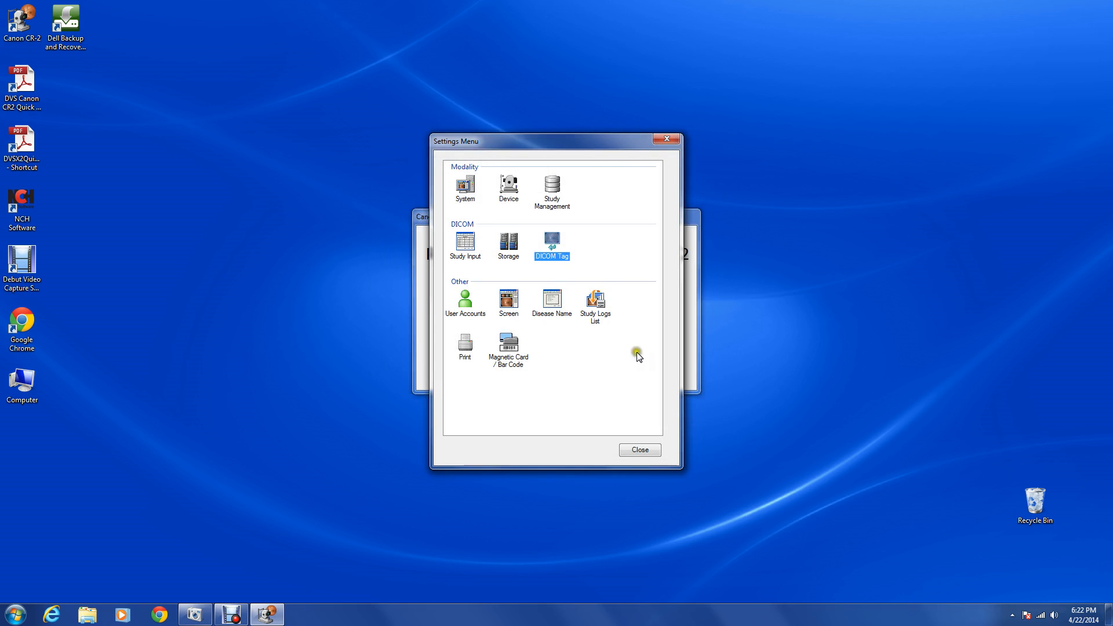
- View the User Accounts list and close it
left_click(465, 304)
double_click(464, 303)
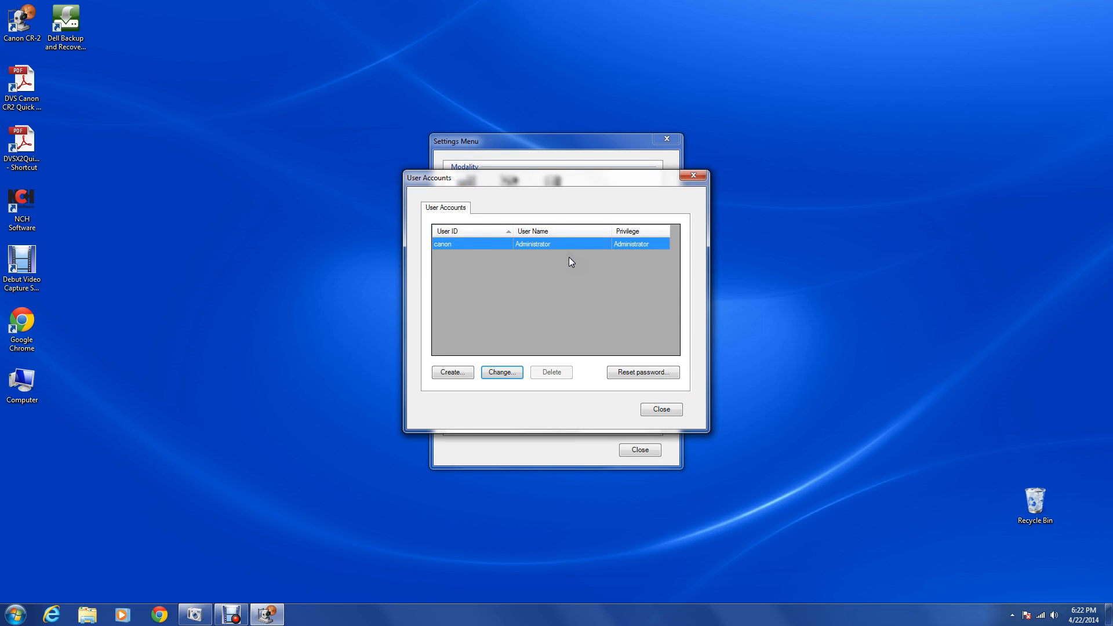
left_click(661, 409)
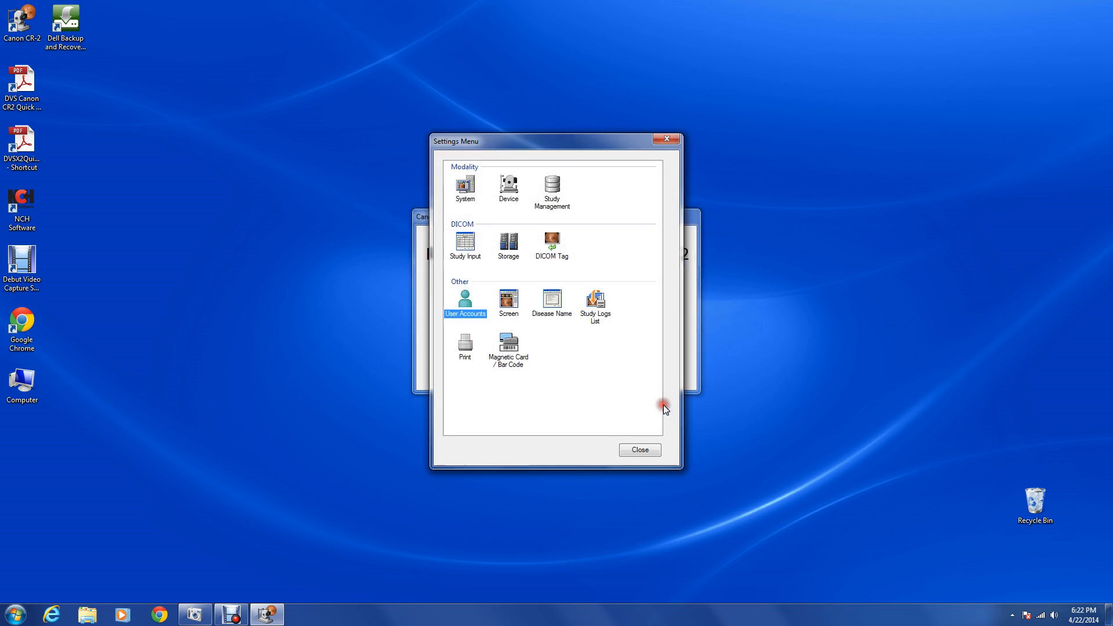
- Look through the Screen settings for the main screen, main and thumbnail image info, study info and thumbnail order
double_click(509, 302)
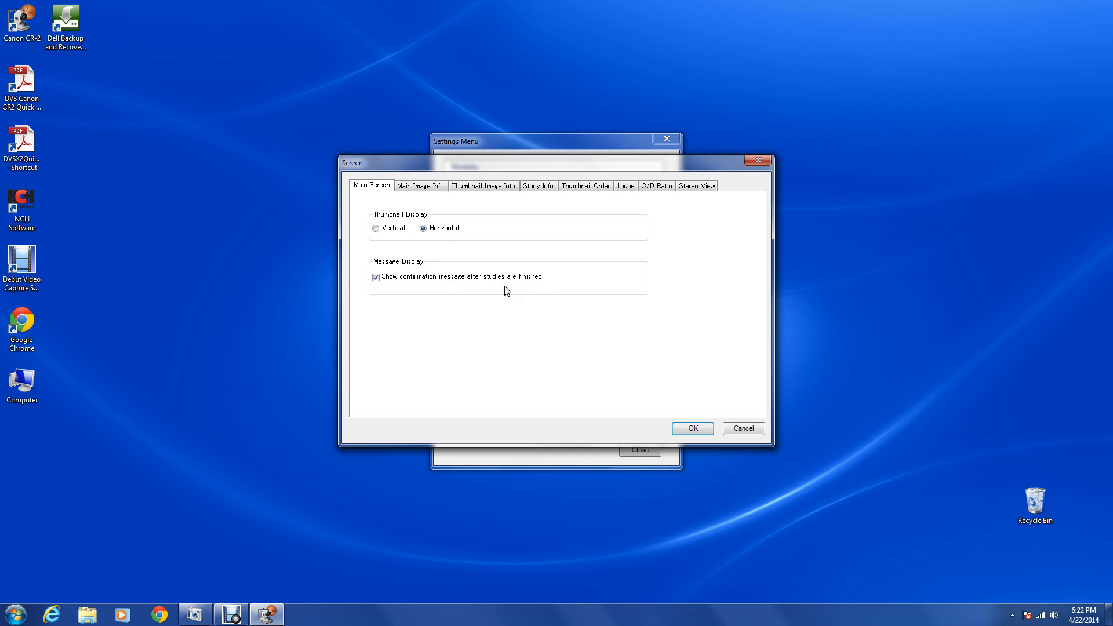
left_click(424, 187)
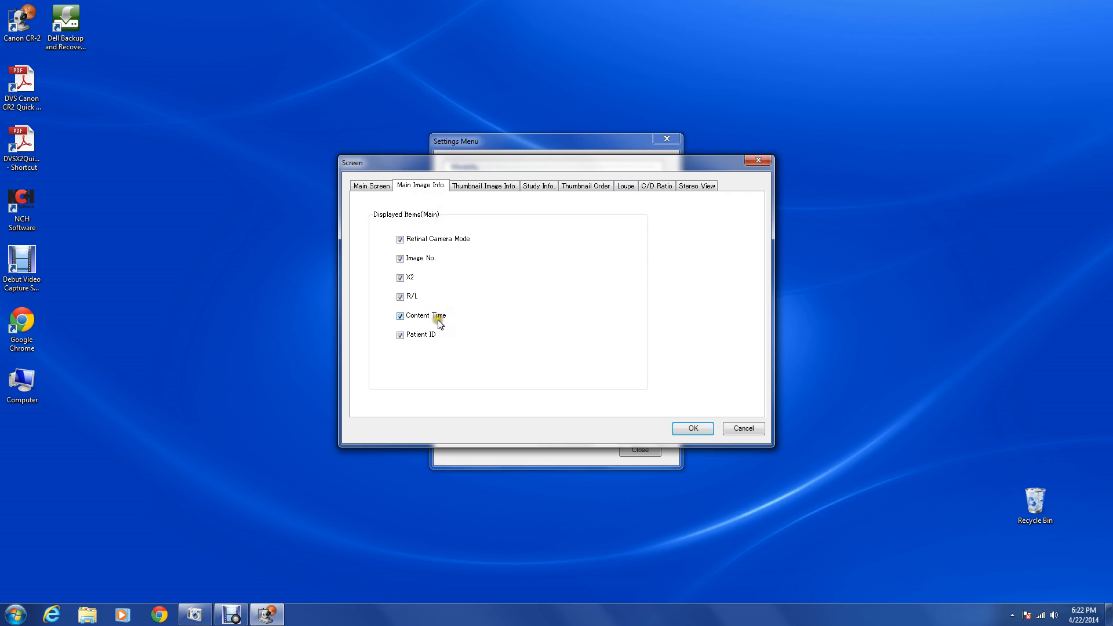
left_click(467, 186)
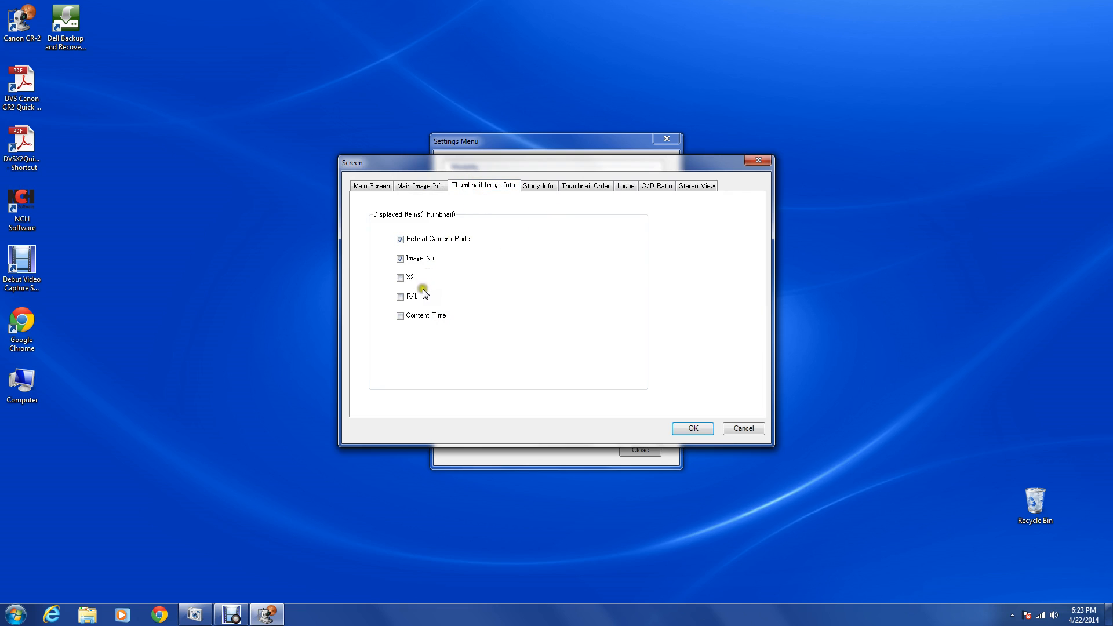
left_click(539, 186)
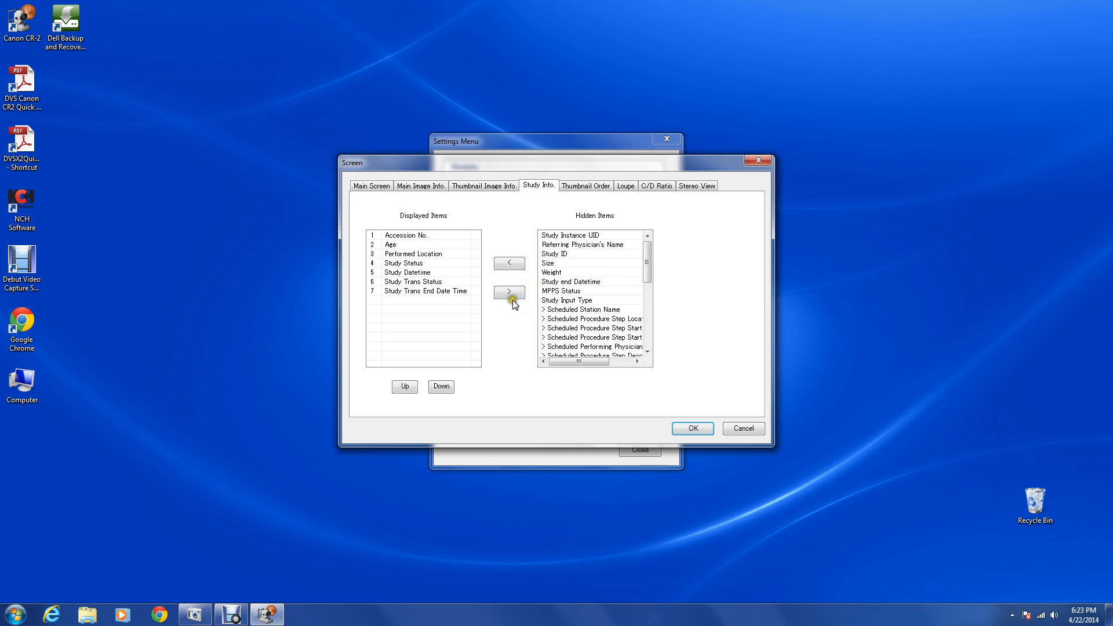
left_click(577, 188)
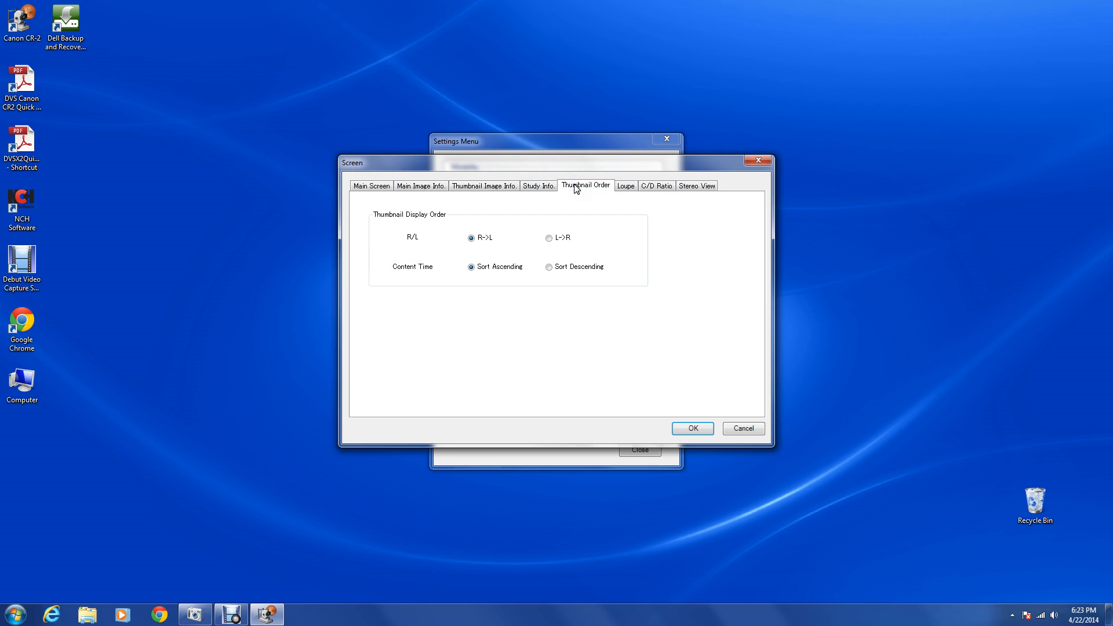
left_click(499, 240)
- View the Loupe, C/D Ratio and Stereo View screen options, return to the Main Screen options and cancel
left_click(625, 186)
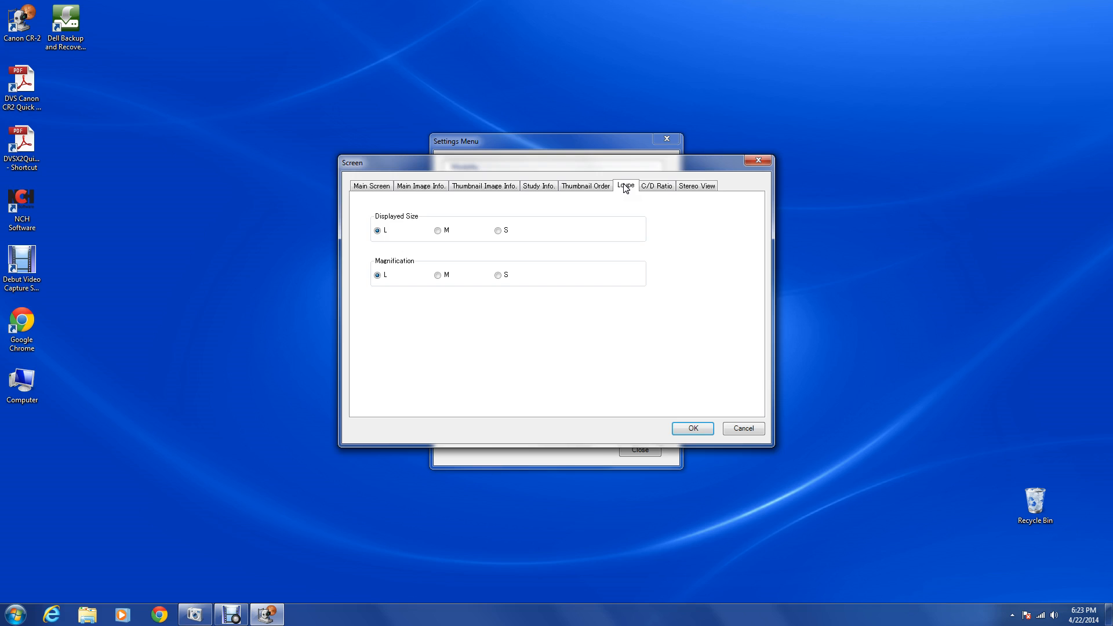
left_click(654, 190)
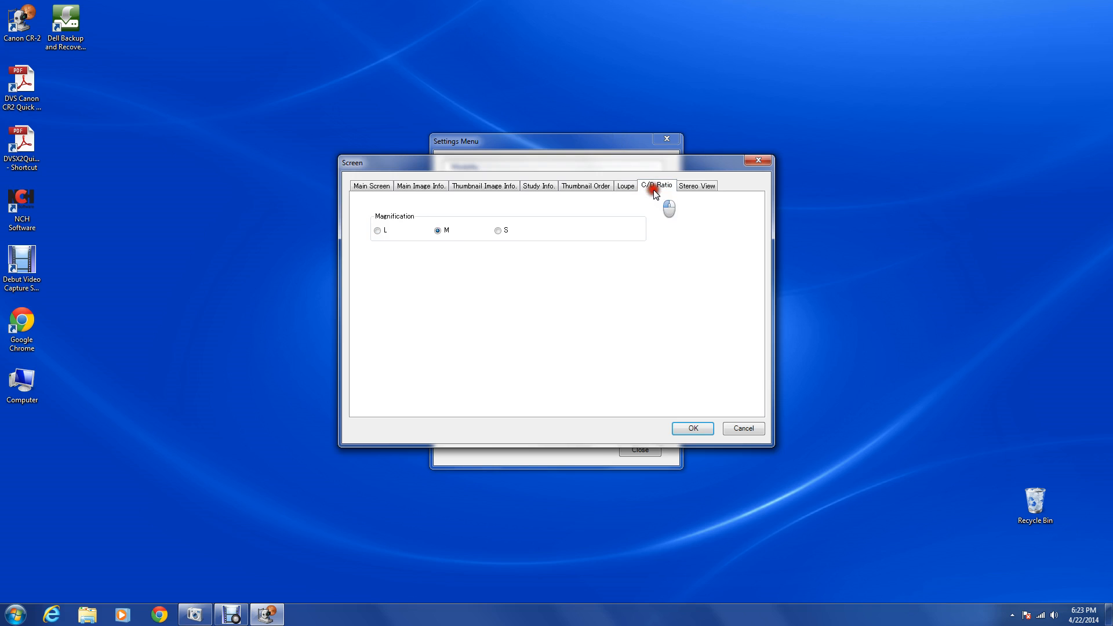
left_click(694, 186)
left_click(360, 186)
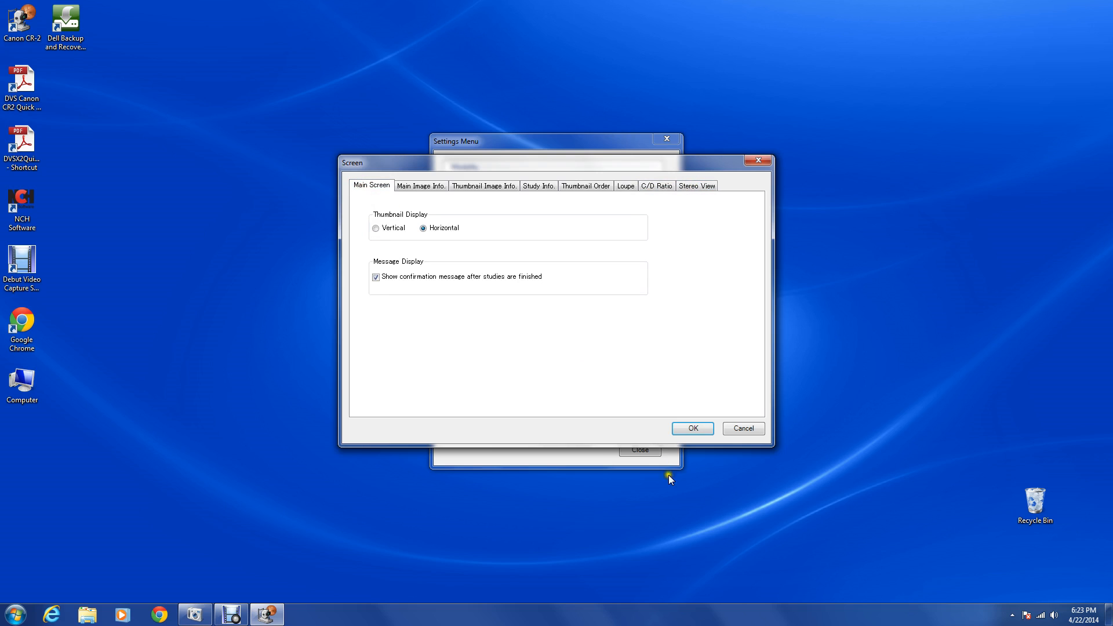
left_click(740, 430)
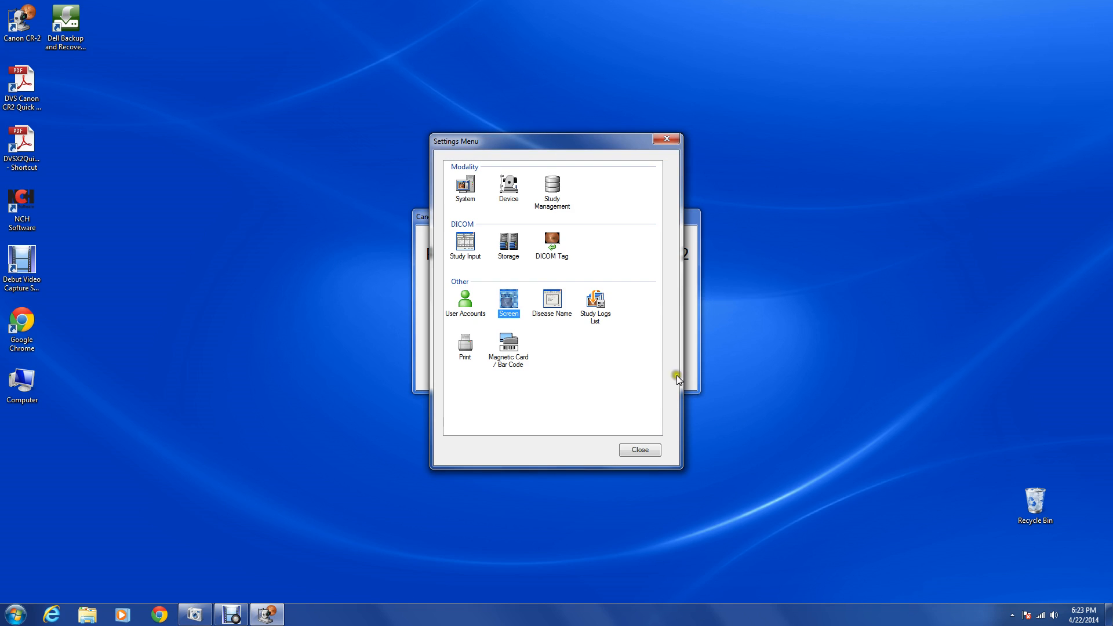
- Review the Disease Name registration settings, try to add an entry with the name left blank, then cancel
double_click(545, 301)
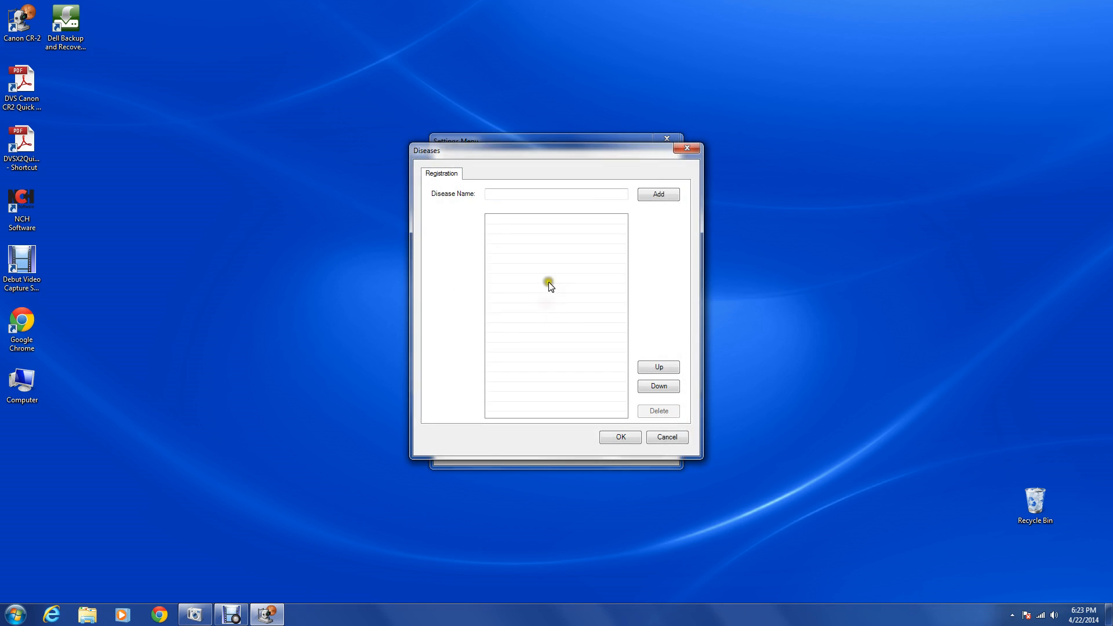
left_click(599, 194)
left_click(641, 194)
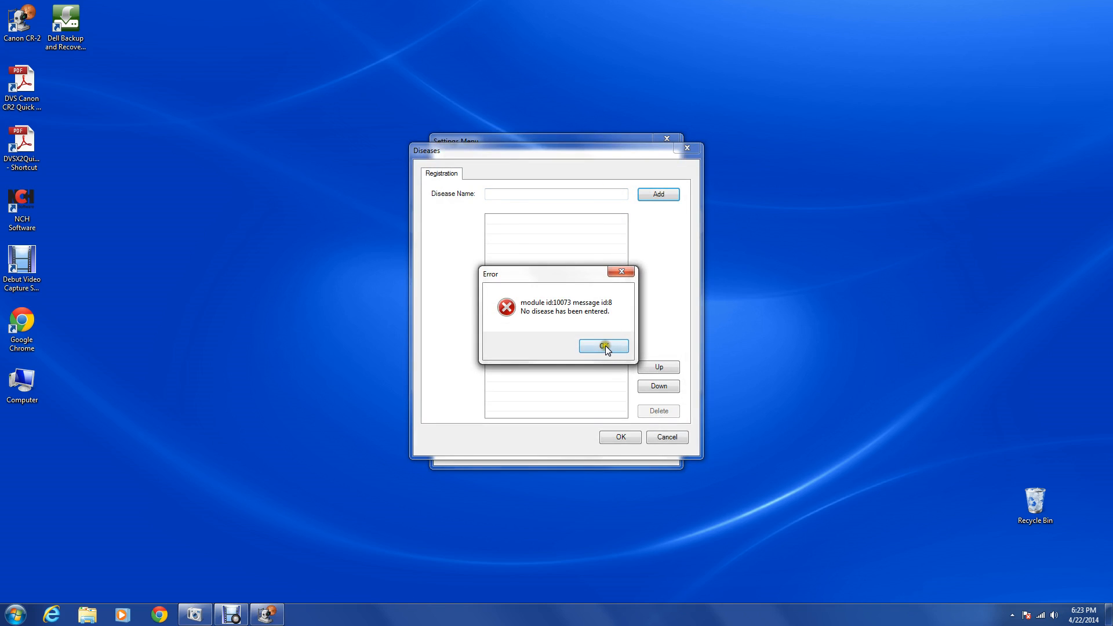
left_click(602, 347)
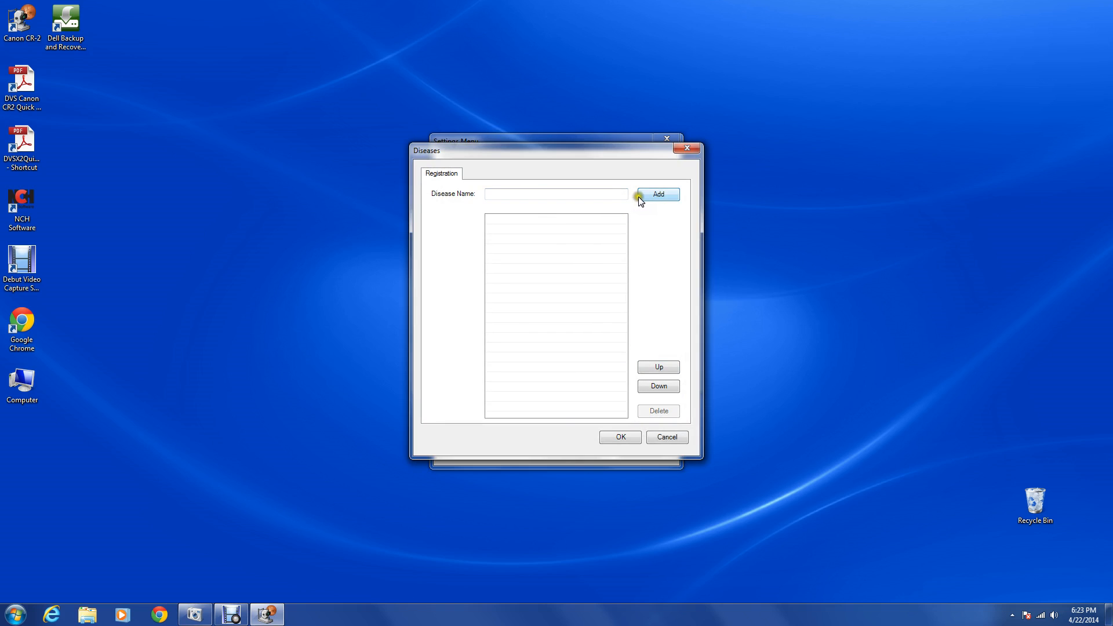
left_click(604, 194)
left_click(665, 437)
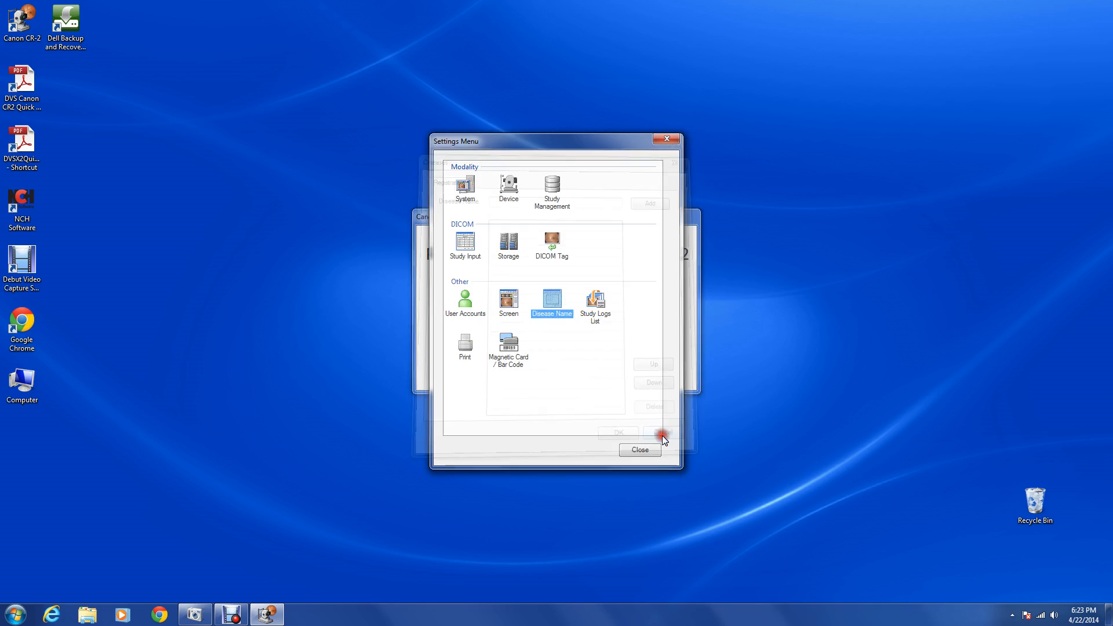
- View the Study Logs List search conditions and the Print settings, cancelling each without changes
double_click(599, 305)
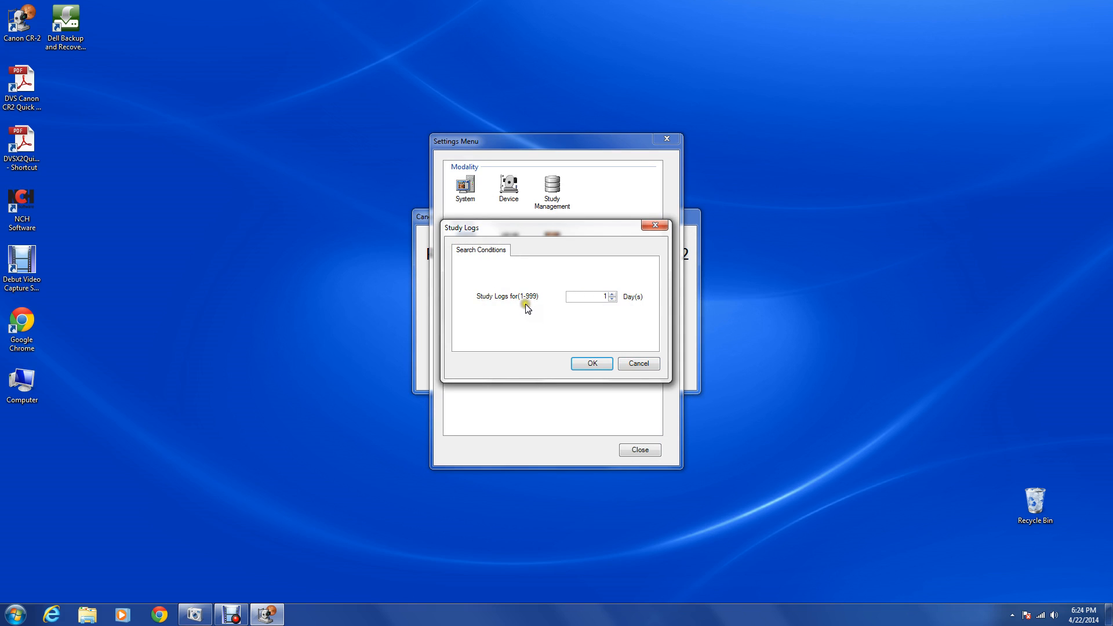
left_click(647, 361)
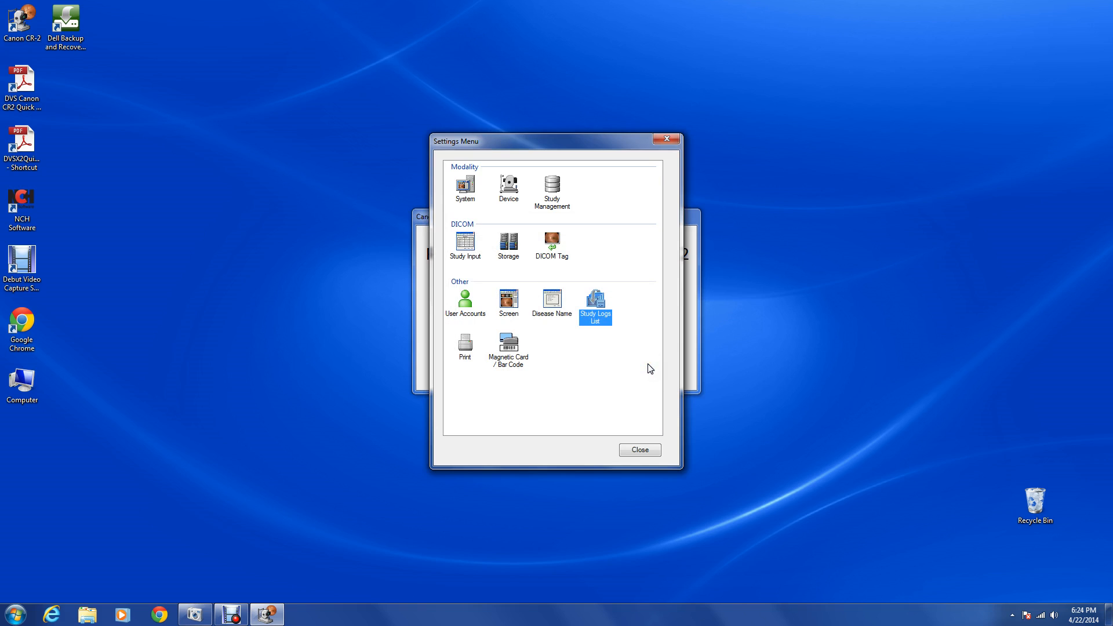
double_click(465, 345)
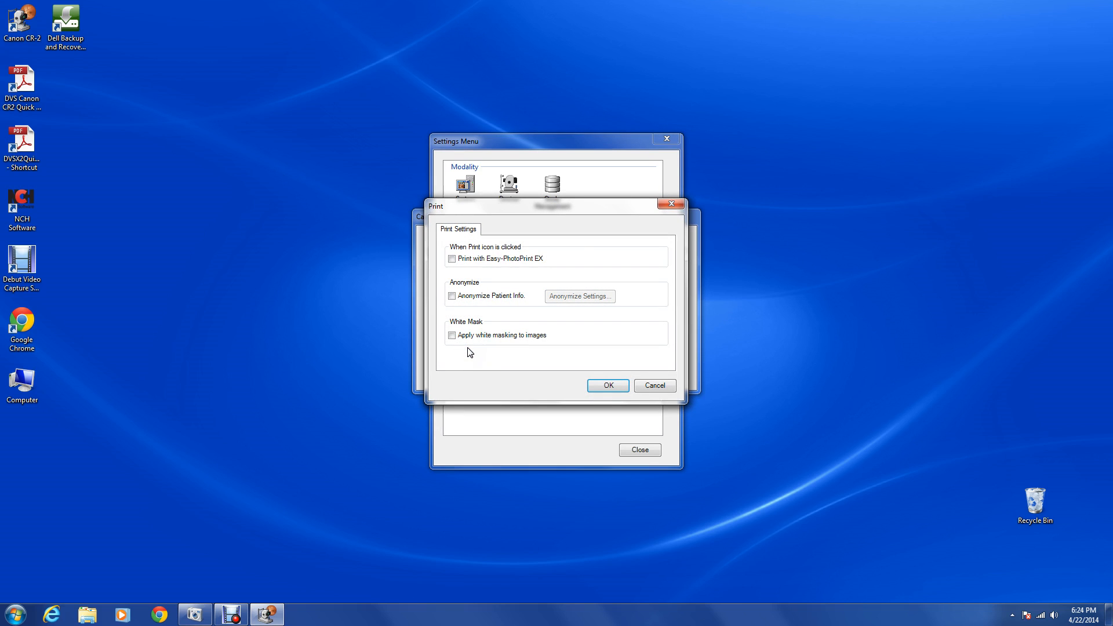
left_click(565, 256)
left_click(652, 386)
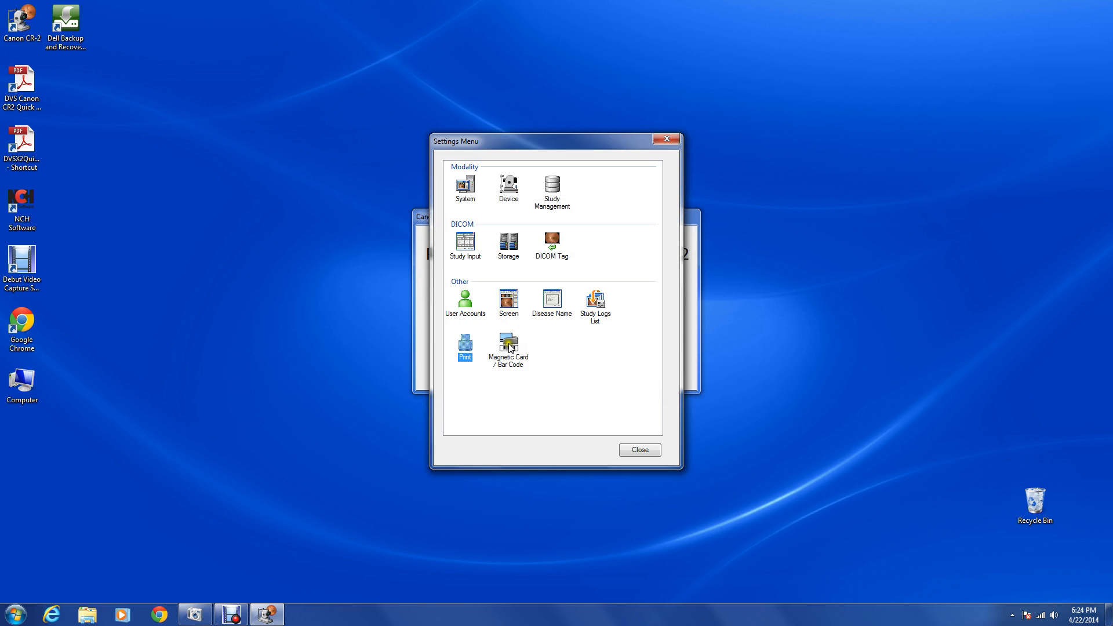
- Review the Magnetic Card/Bar Code reader, data and code settings, then cancel and close the Settings Menu
left_click(508, 345)
double_click(508, 345)
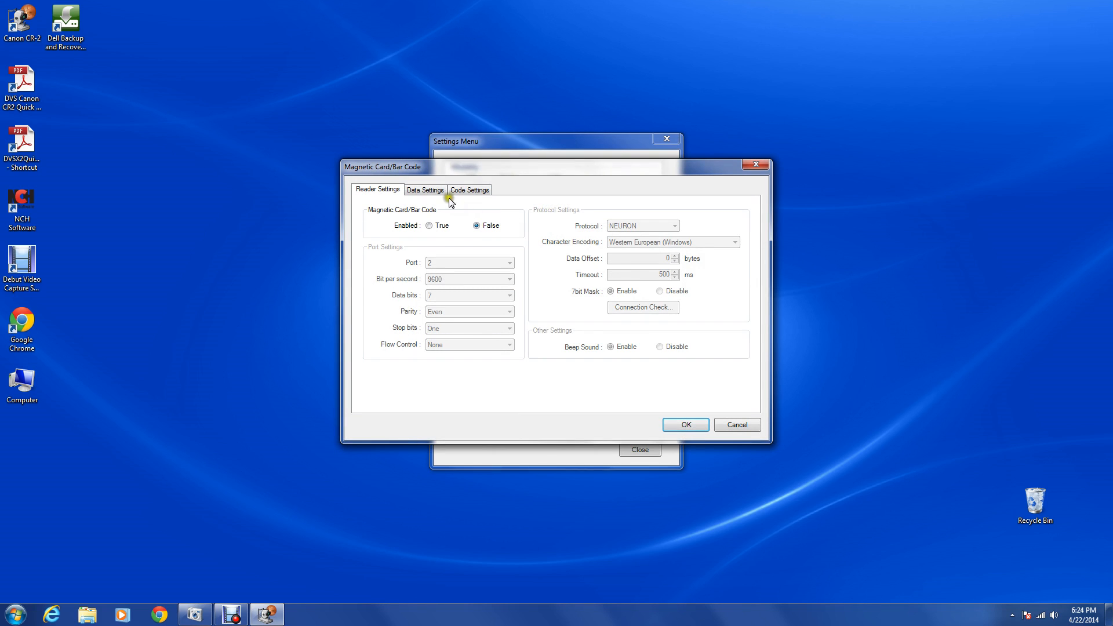
left_click(436, 190)
left_click(480, 189)
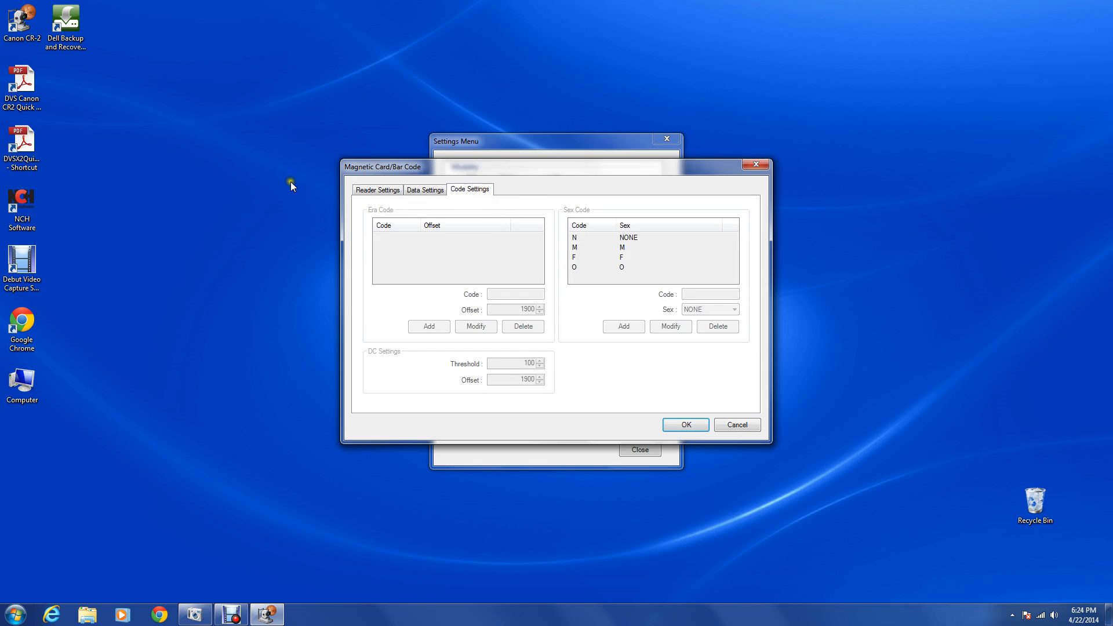
left_click(364, 191)
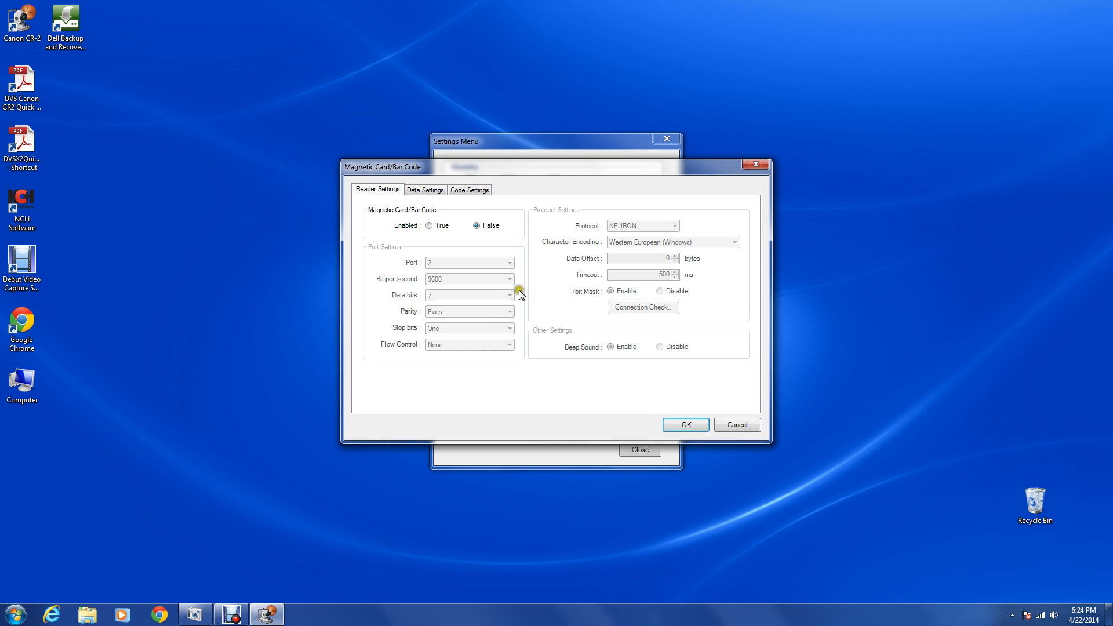
left_click(727, 424)
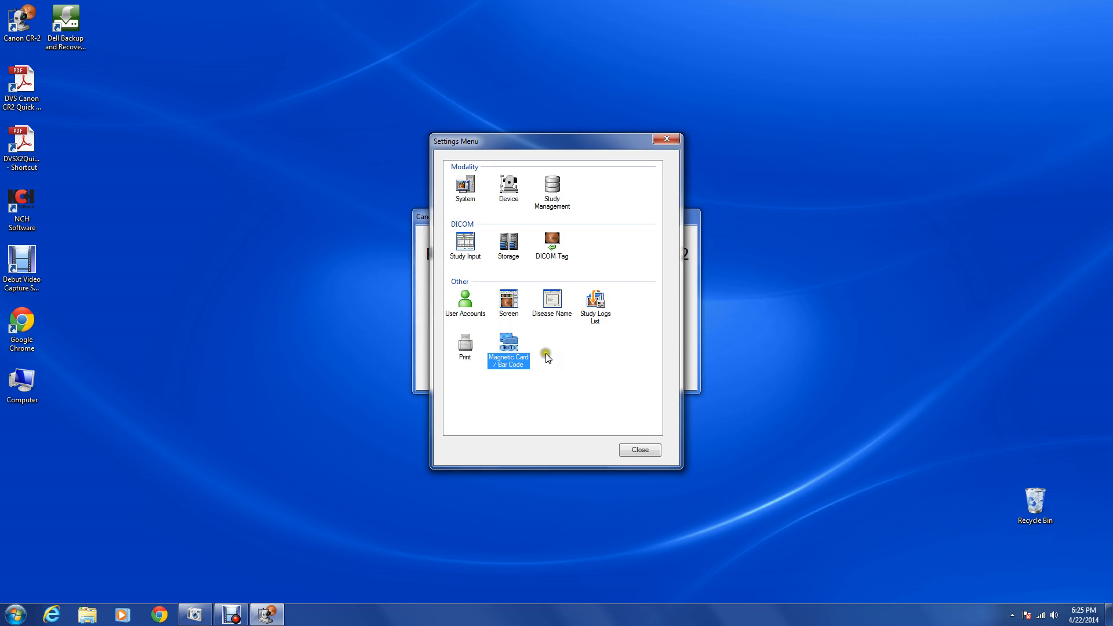
left_click(634, 451)
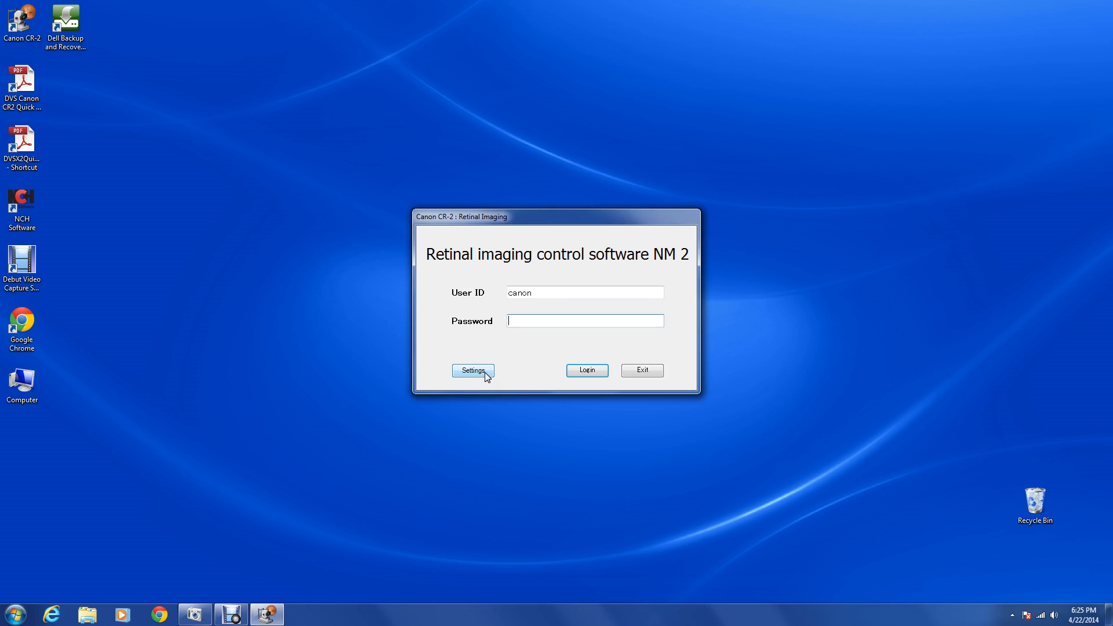
- Enter the account password and log in to the retinal imaging control software
left_click(572, 322)
left_click(573, 324)
type("●●●●●")
left_click(597, 371)
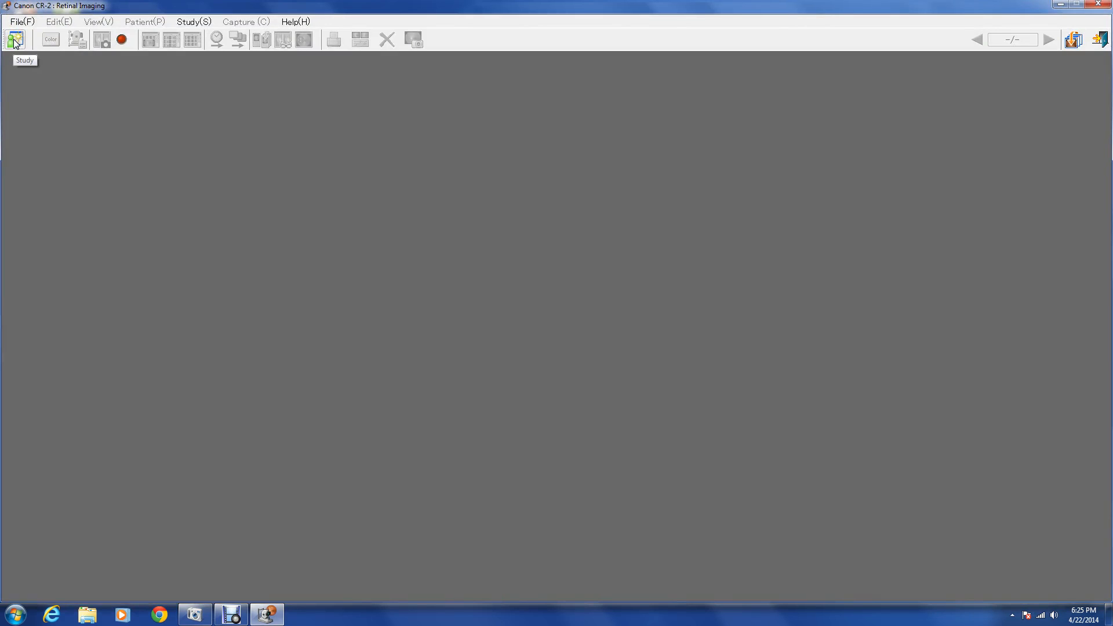
- Start a new study, highlight its Patient Name, Patient ID and Birth date fields, then cancel the study
left_click(16, 40)
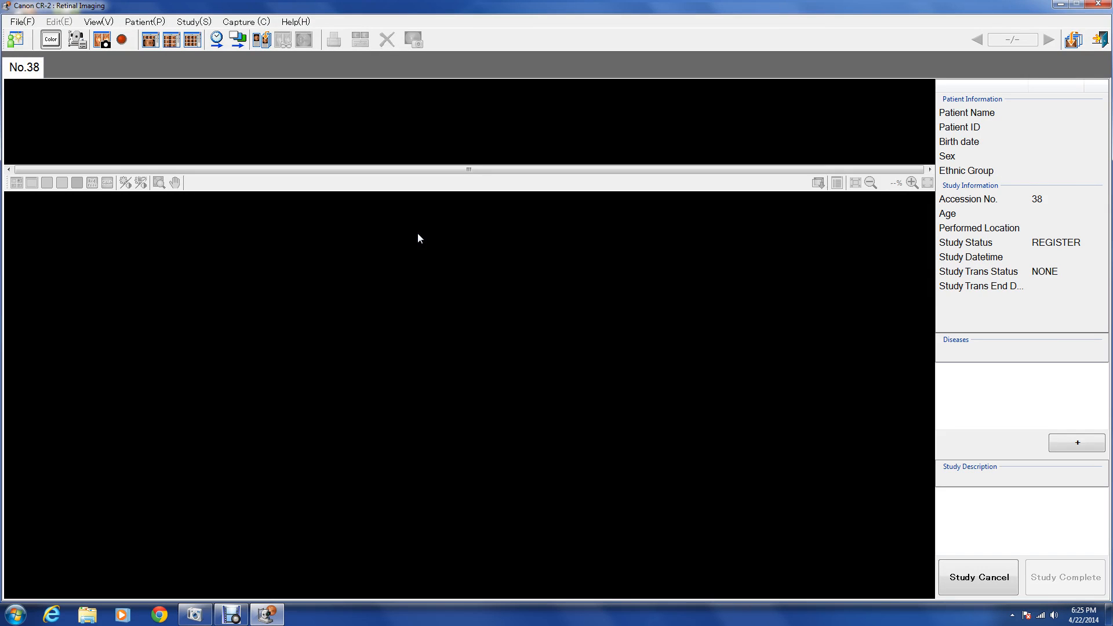
left_click(955, 115)
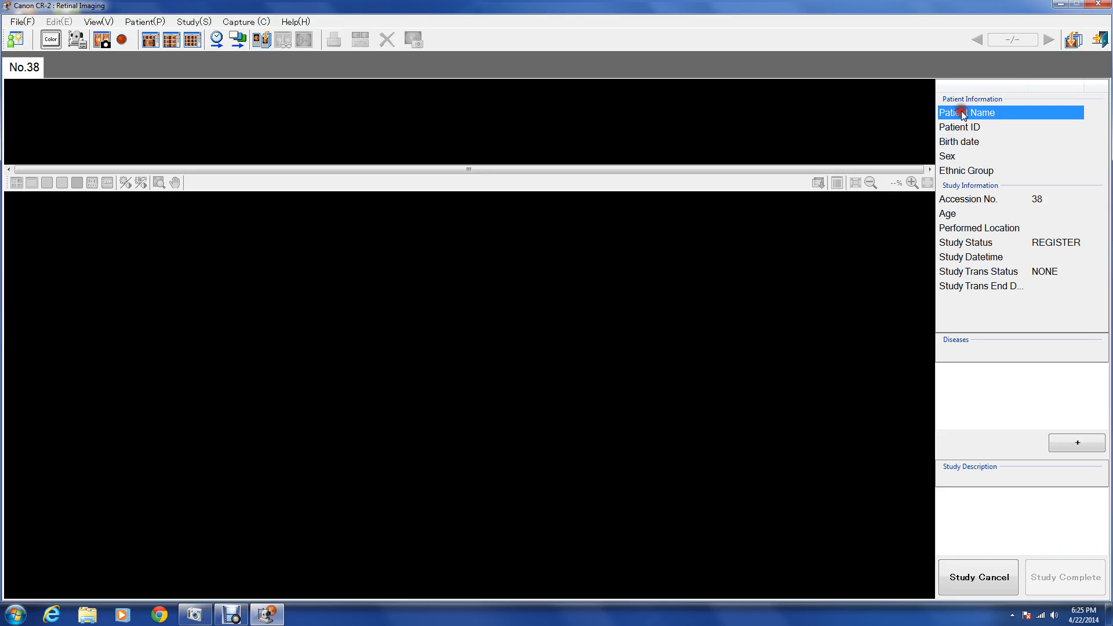
left_click(955, 128)
left_click(954, 142)
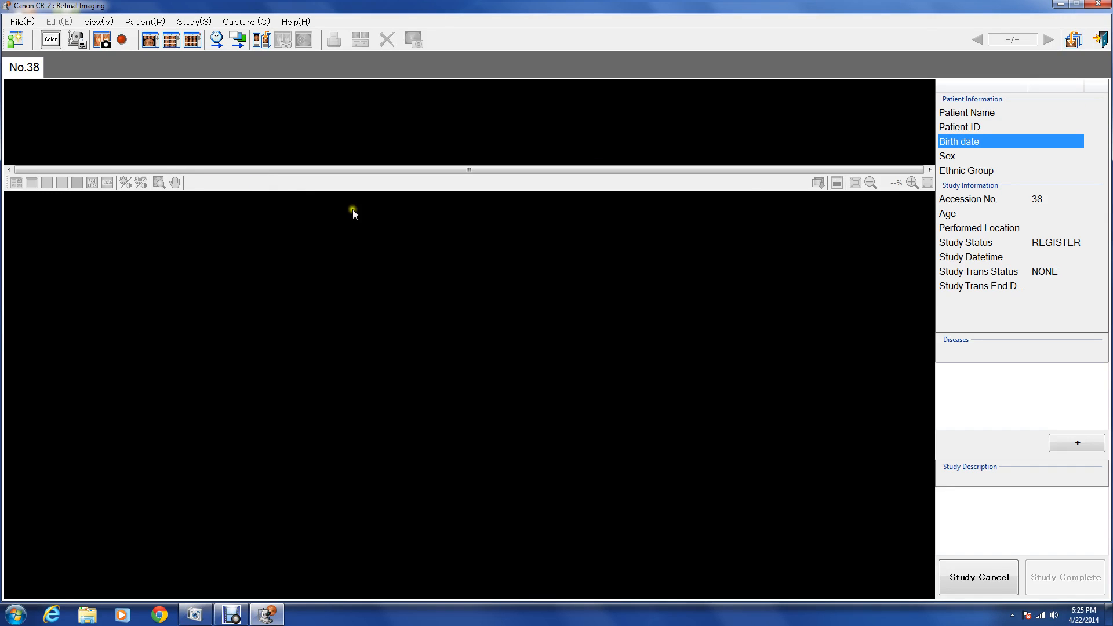
left_click(965, 582)
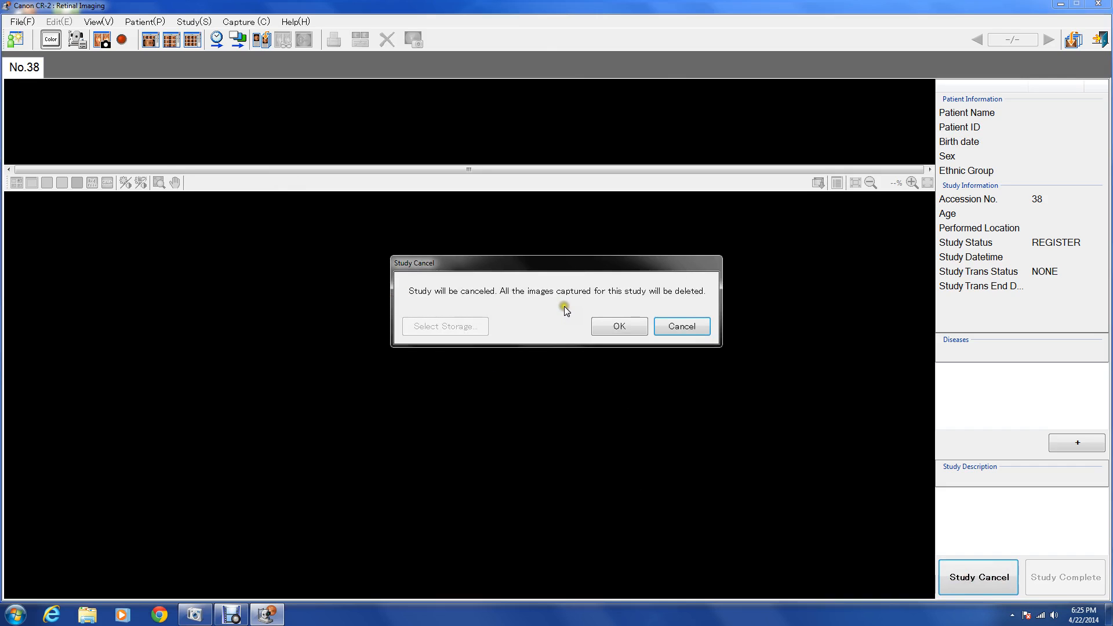
left_click(625, 325)
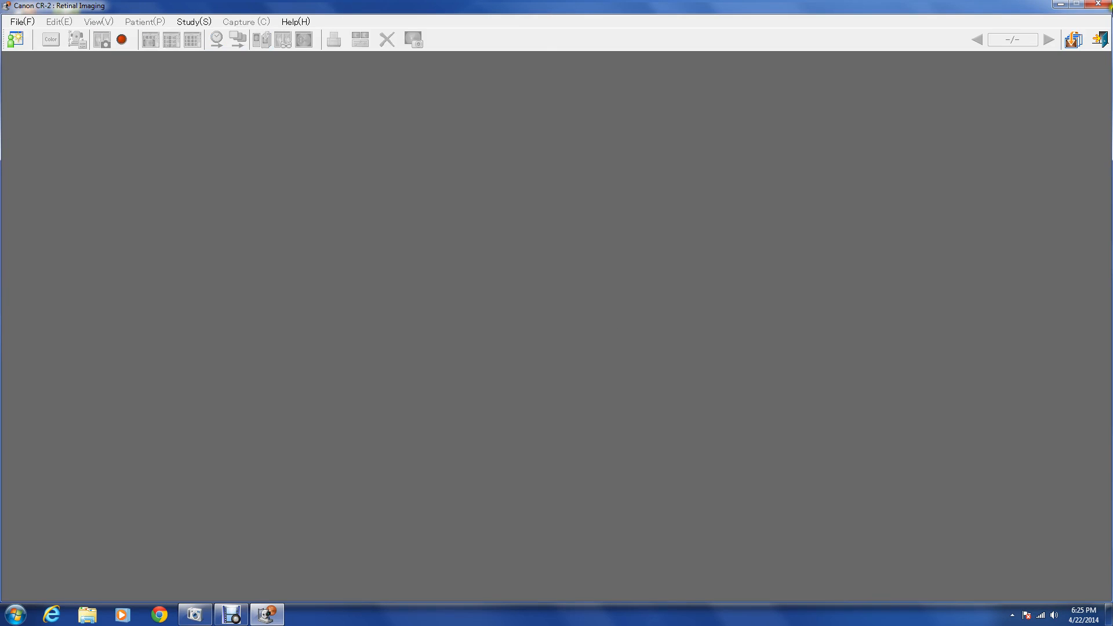
- Close the main imaging window and exit the software from the login dialog
left_click(1108, 3)
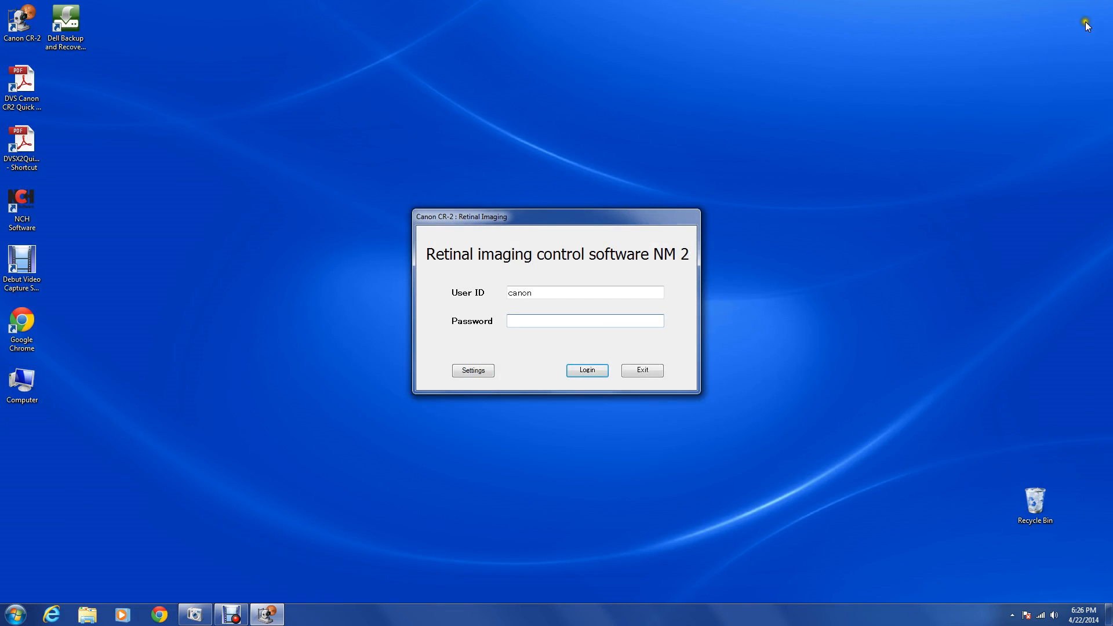
left_click(637, 372)
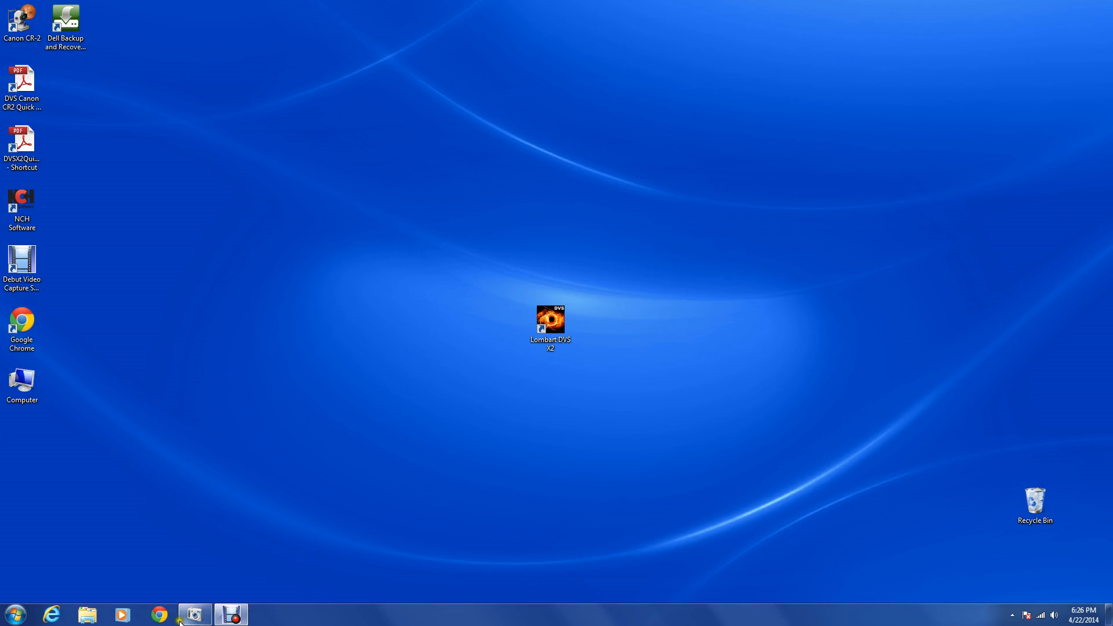
mouse_move(243, 612)
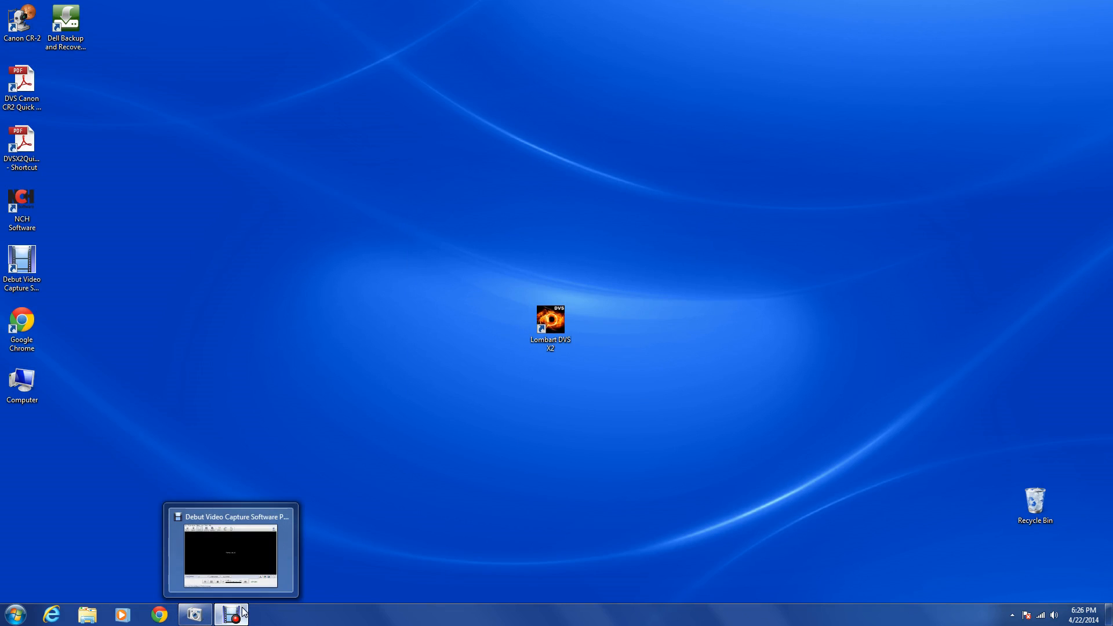